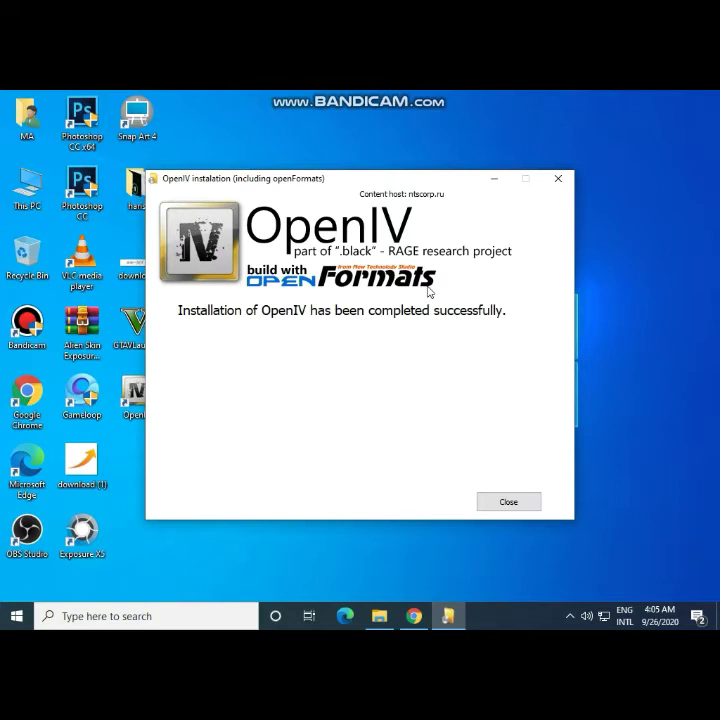
- Close the completed OpenIV installer and launch OpenIV from the desktop
left_click(507, 501)
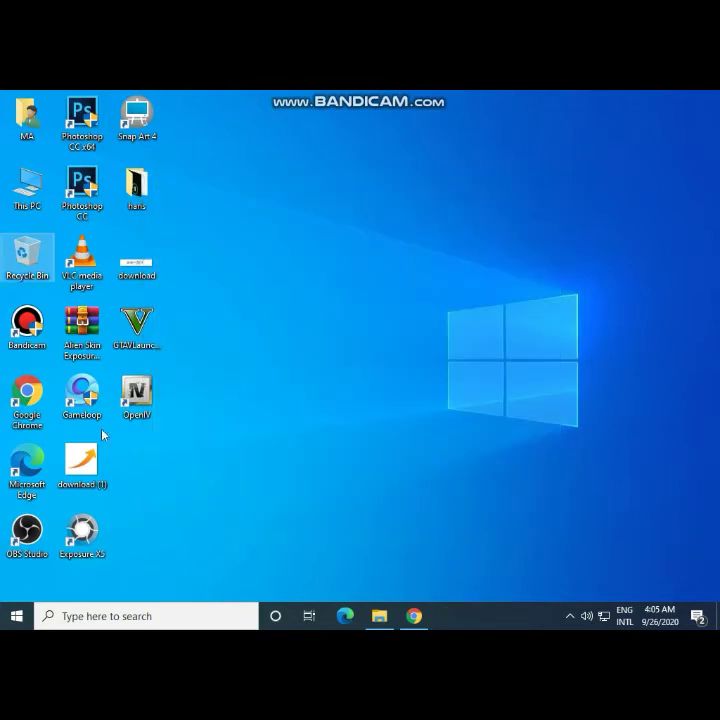
left_click(133, 397)
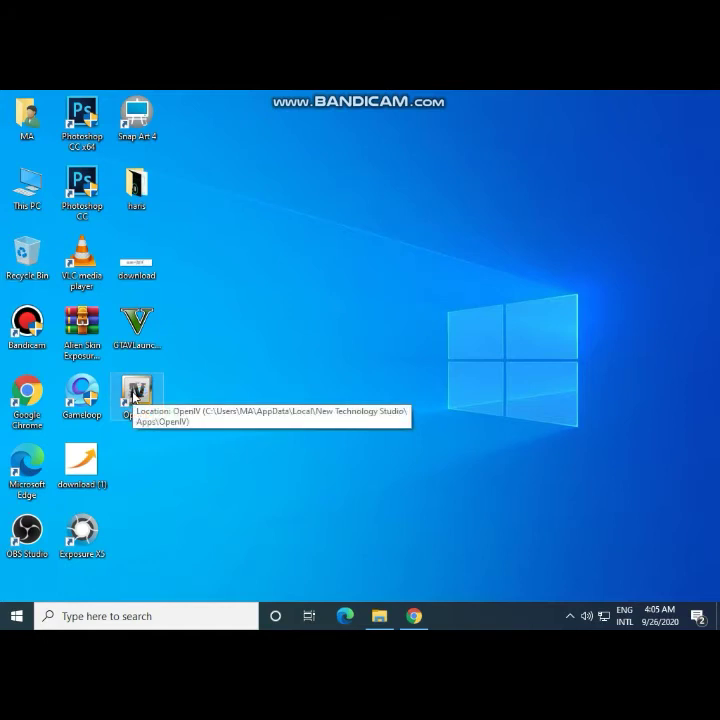
double_click(133, 397)
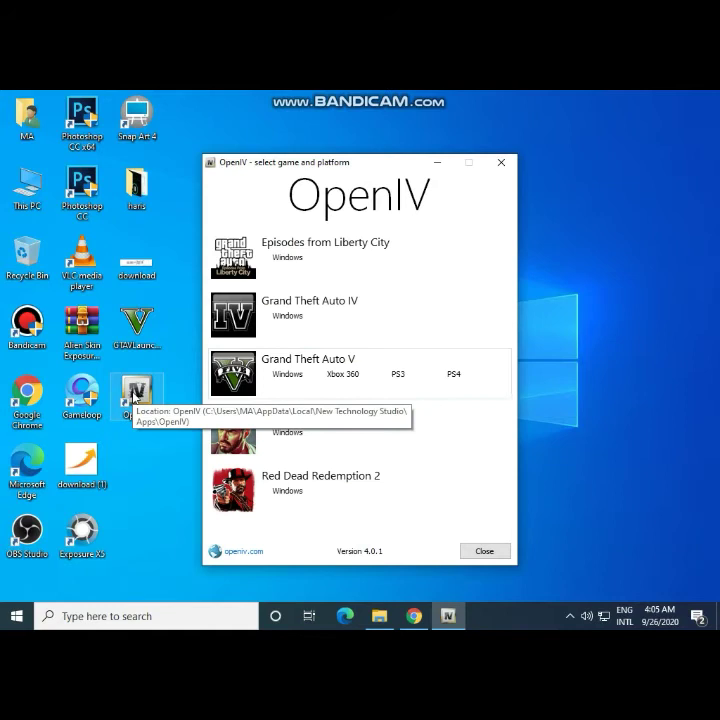
- Select Grand Theft Auto V for Windows, set its location to D:\Grand Theft Auto V\ and continue past the backup reminder
left_click(379, 354)
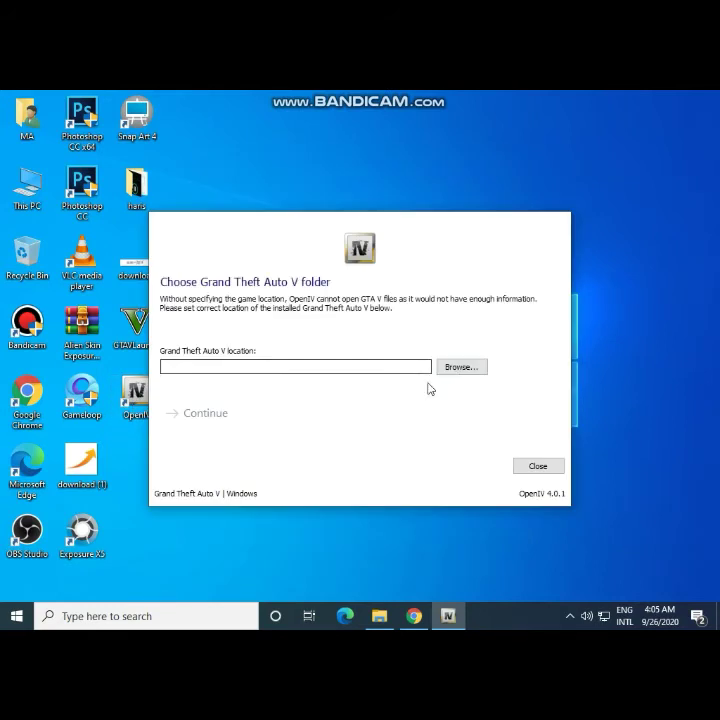
left_click(439, 365)
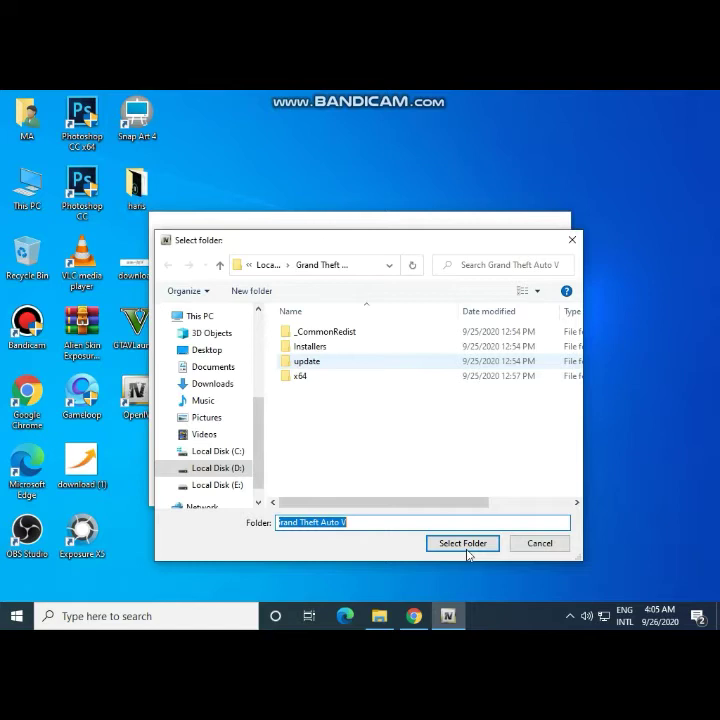
left_click(463, 545)
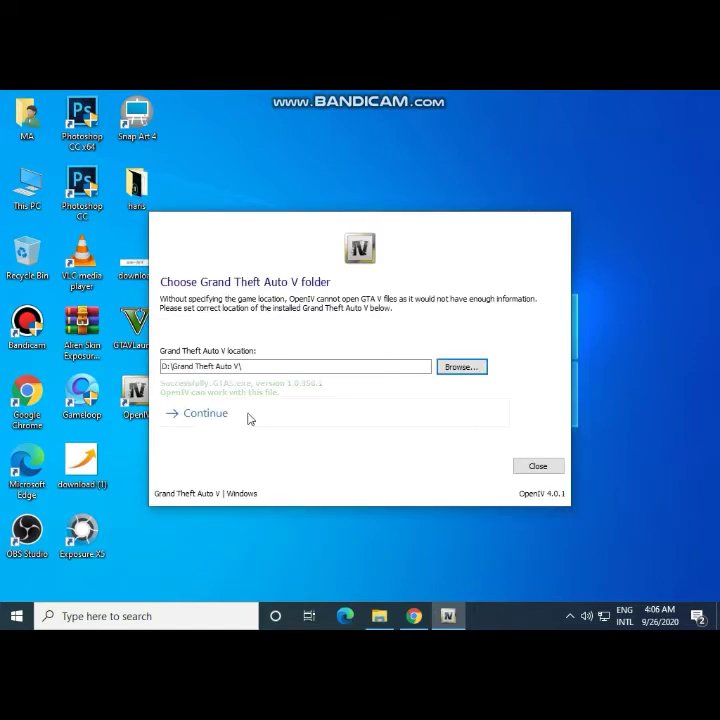
left_click(205, 413)
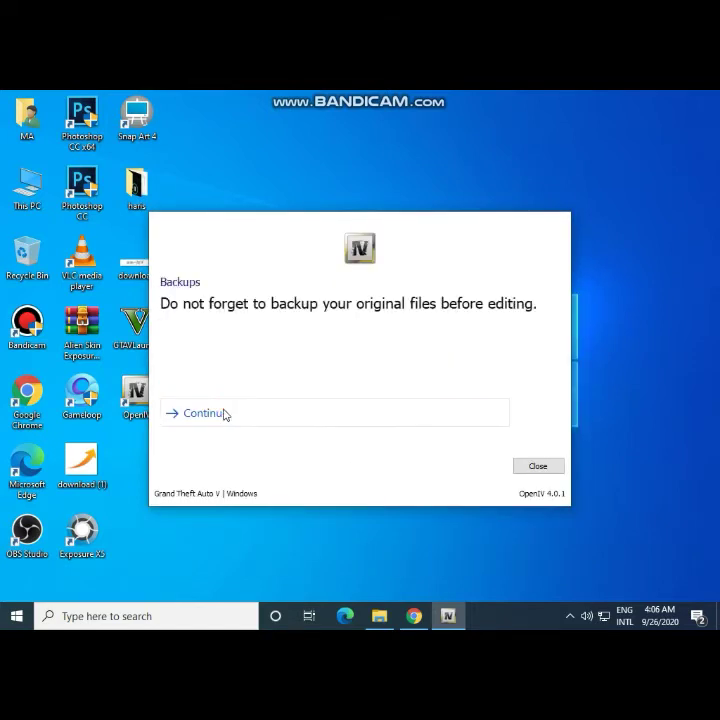
left_click(224, 413)
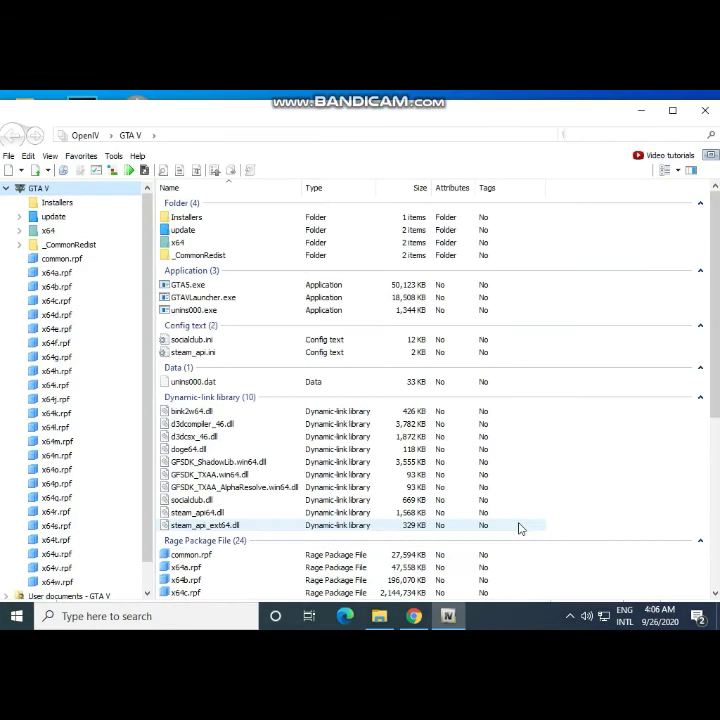
- Install OpenIV.ASI and openCamera through the ASI Manager, accepting creation of the "mods" folder, and close the manager
left_click(112, 156)
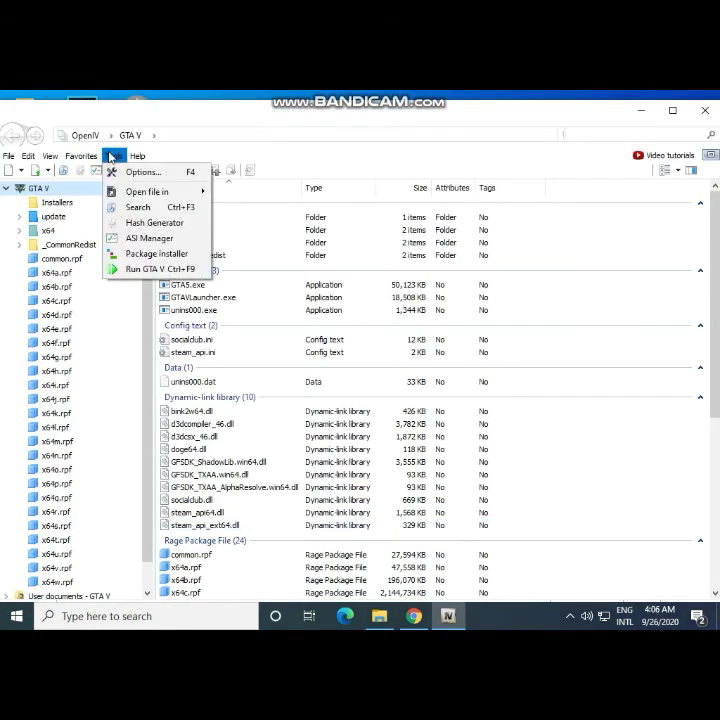
left_click(170, 239)
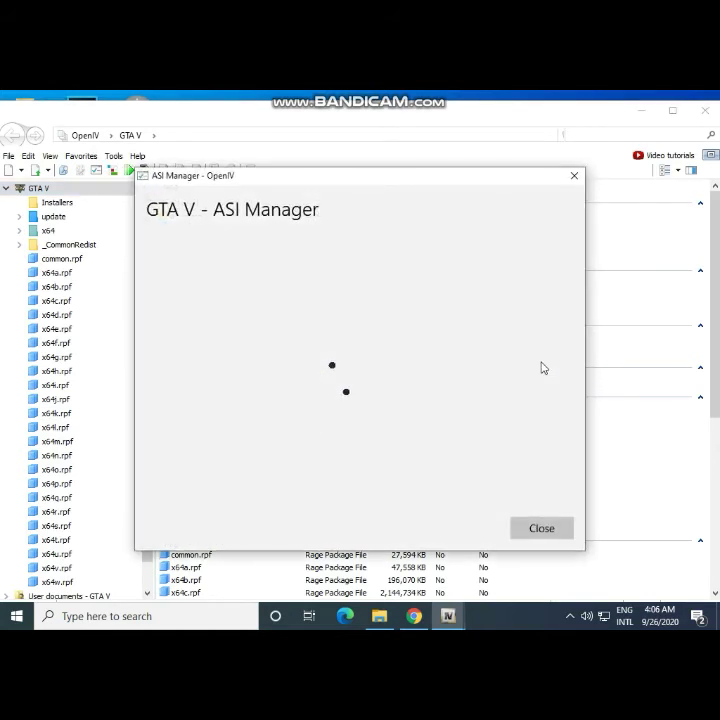
left_click(535, 387)
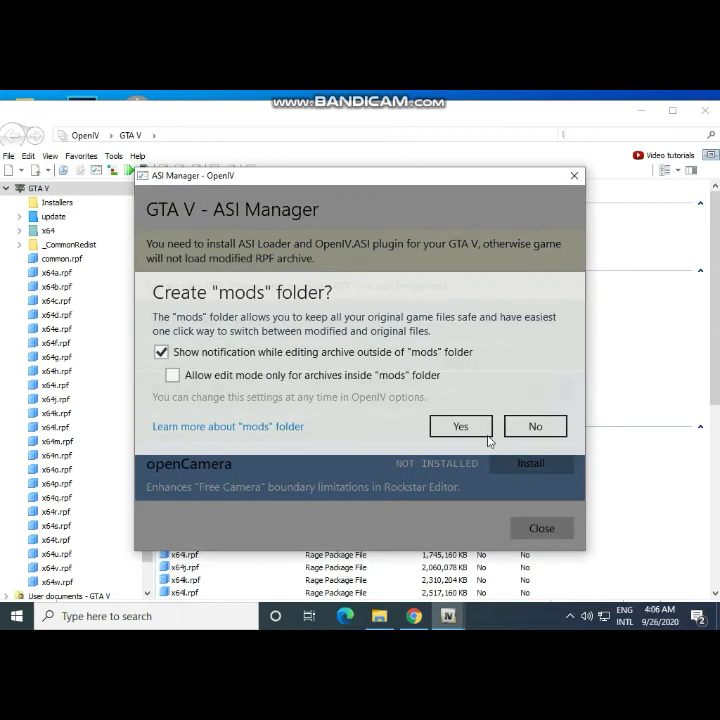
left_click(461, 430)
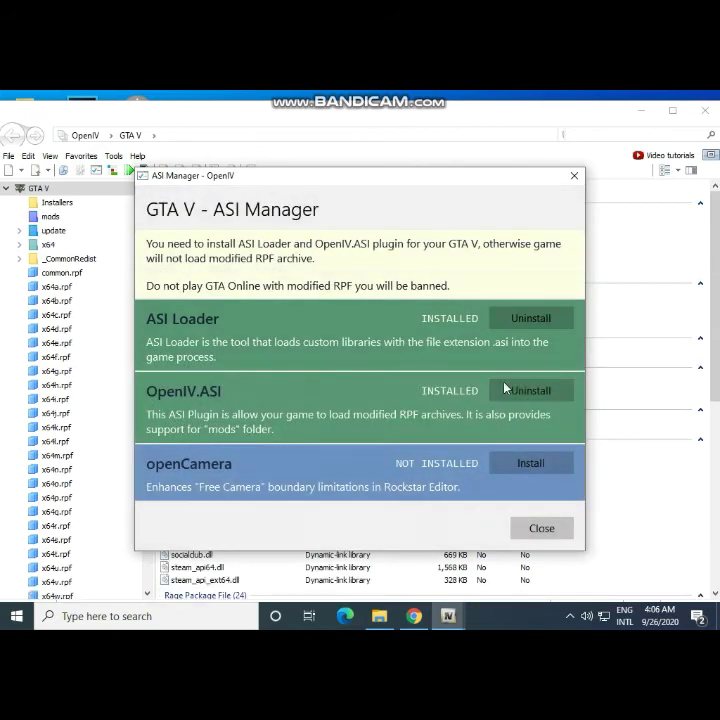
left_click(532, 463)
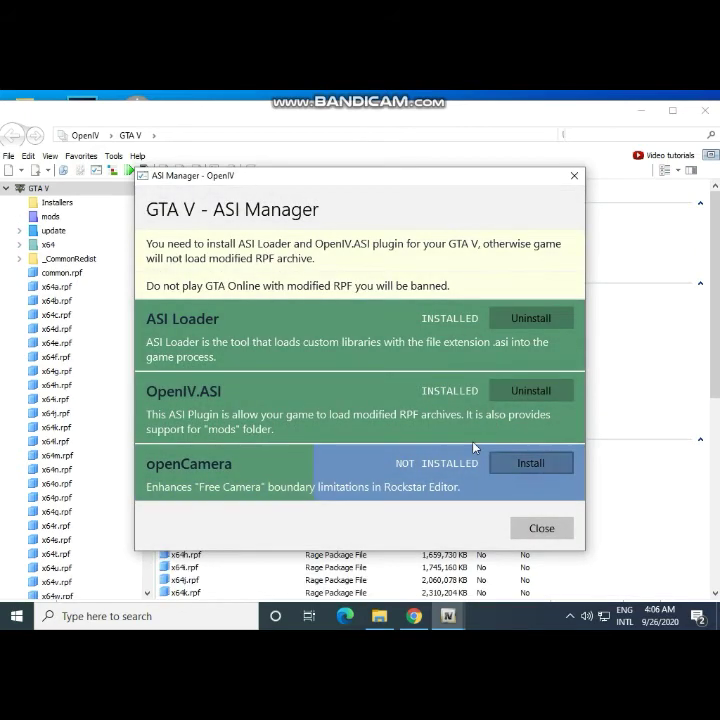
left_click(526, 527)
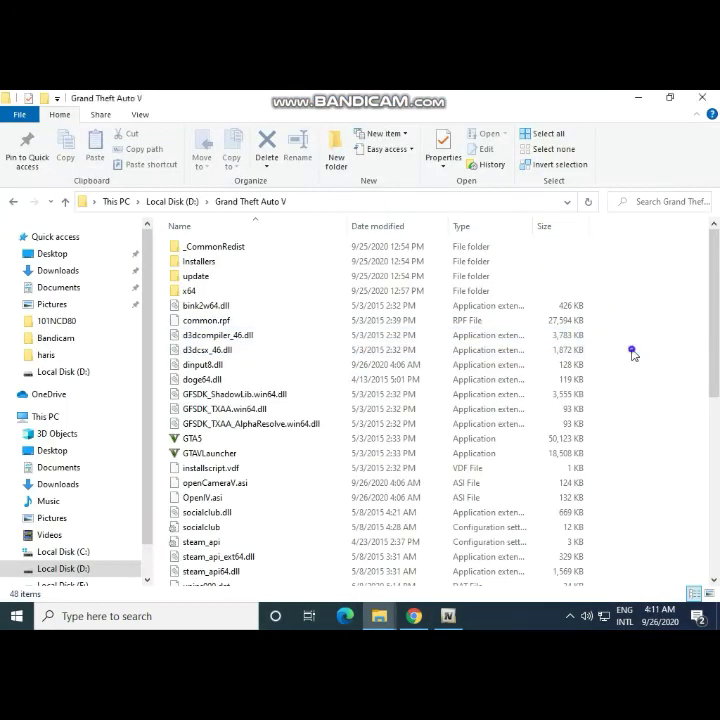
- Create a new folder named Mods in the Grand Theft Auto V directory
right_click(632, 354)
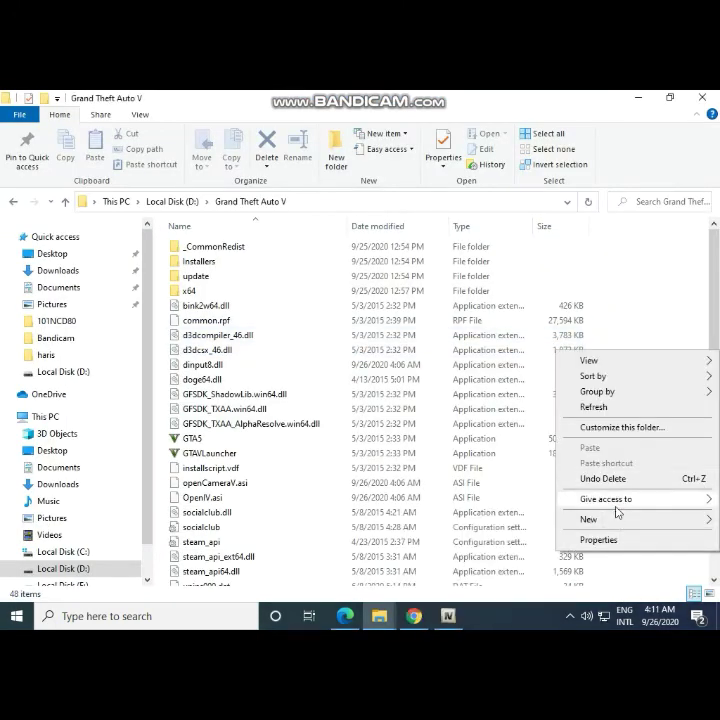
mouse_move(575, 519)
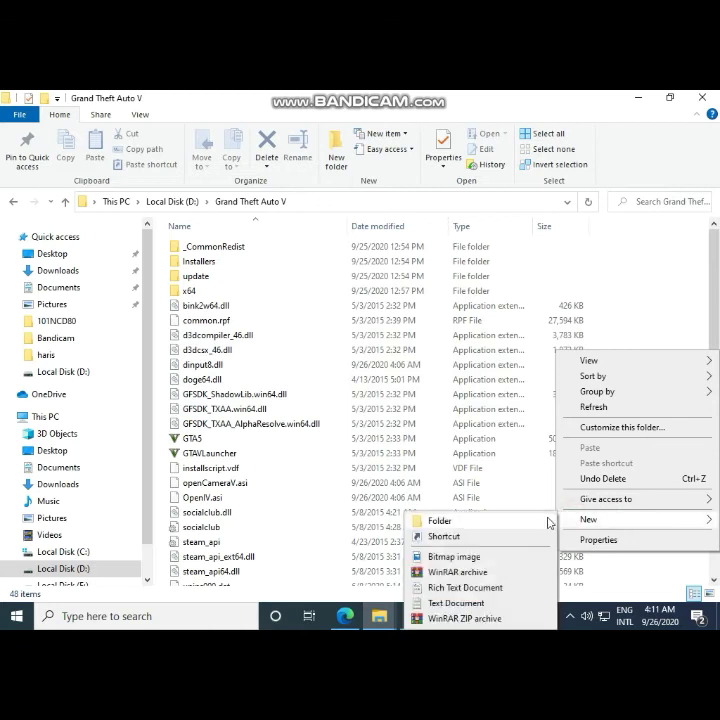
left_click(440, 519)
key("BackSpace")
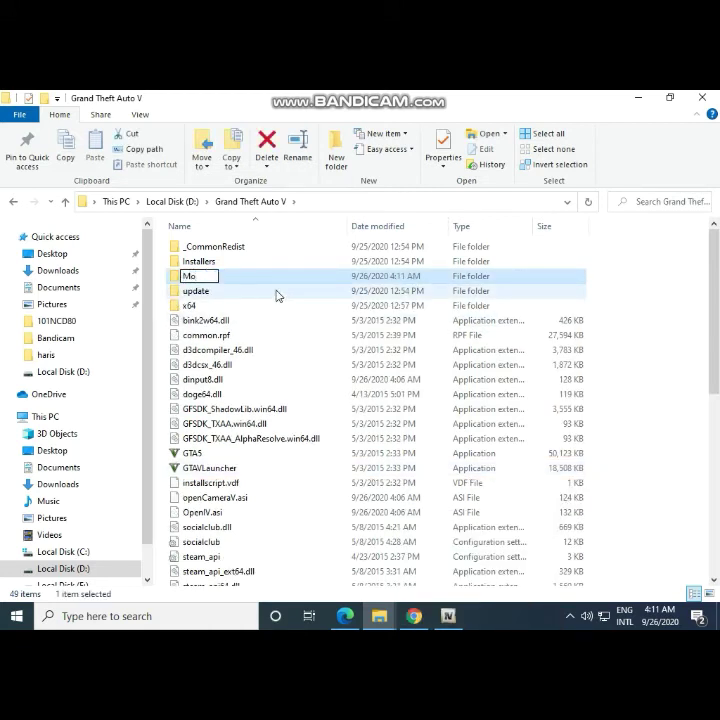
type("Mods")
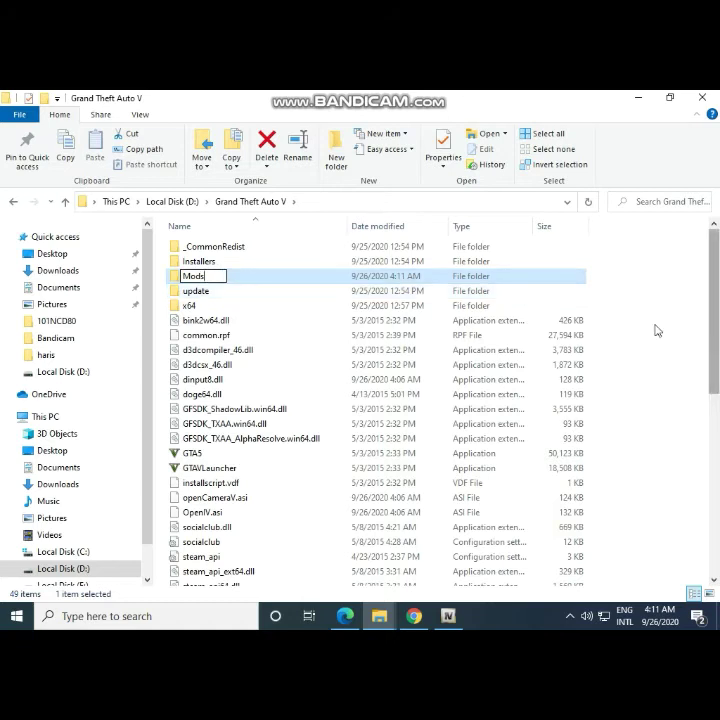
left_click(655, 327)
- Copy the update folder into Mods, minimize the copy progress and return to the Grand Theft Auto V folder
left_click(370, 293)
right_click(370, 294)
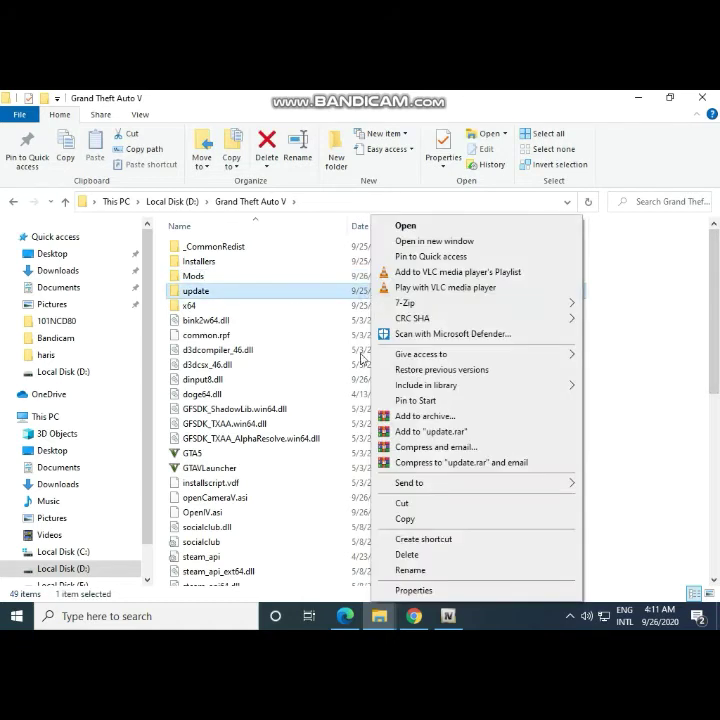
left_click(405, 518)
double_click(244, 276)
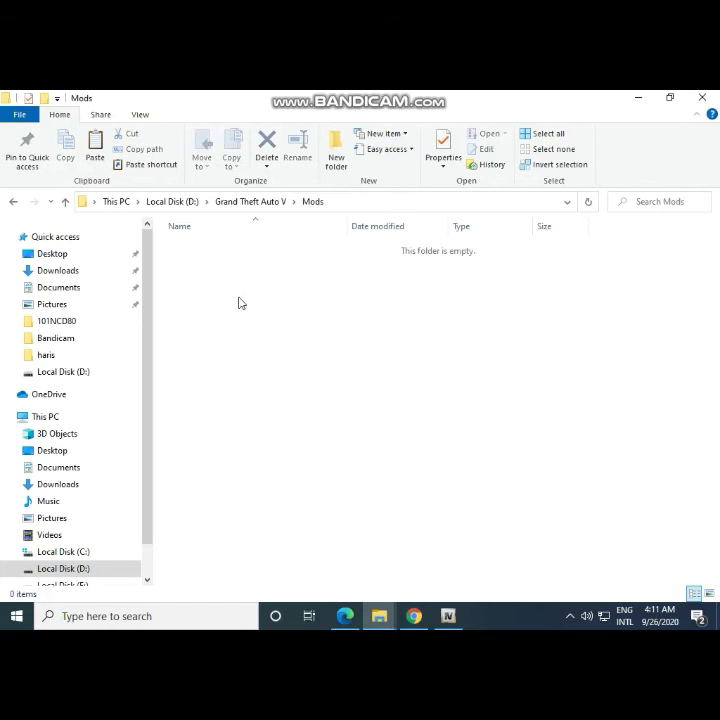
right_click(240, 302)
left_click(300, 393)
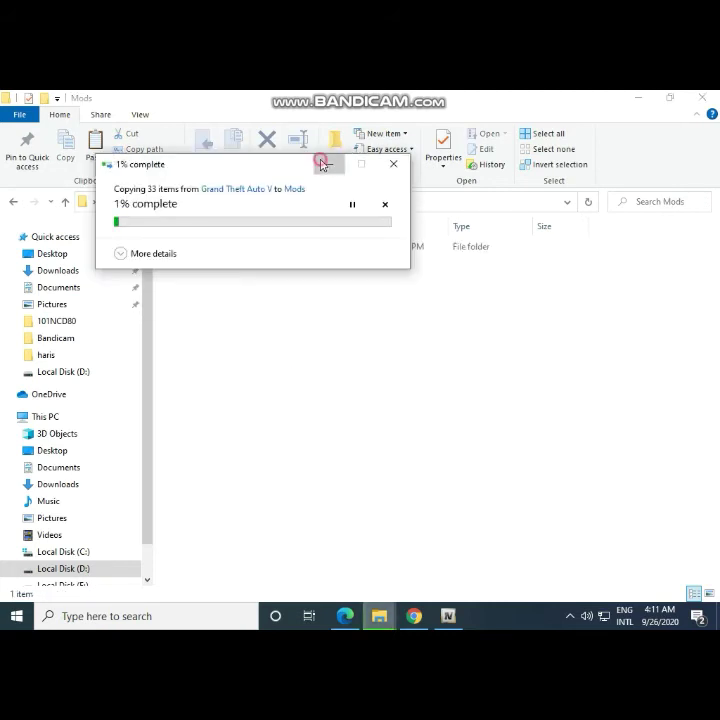
left_click(321, 164)
left_click(14, 205)
scroll(310, 449, "down", 7)
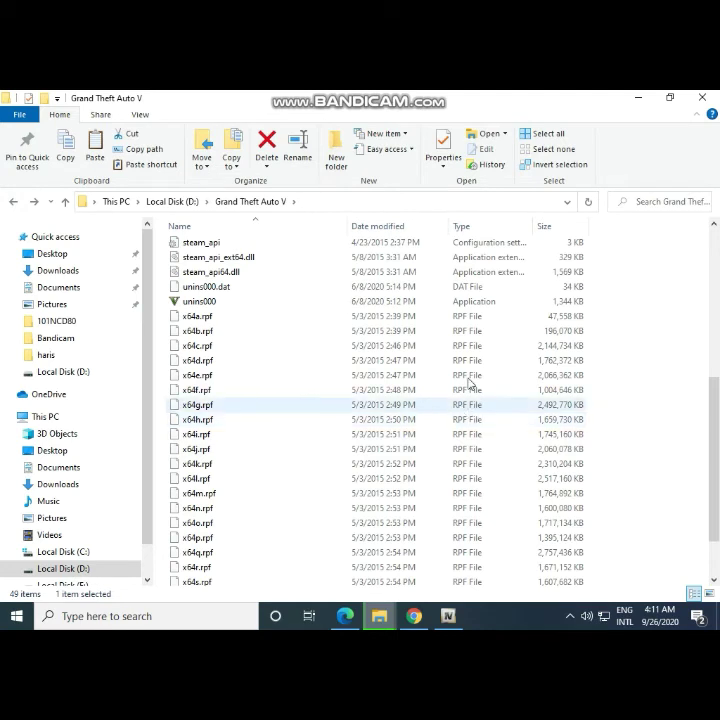
left_click(391, 318)
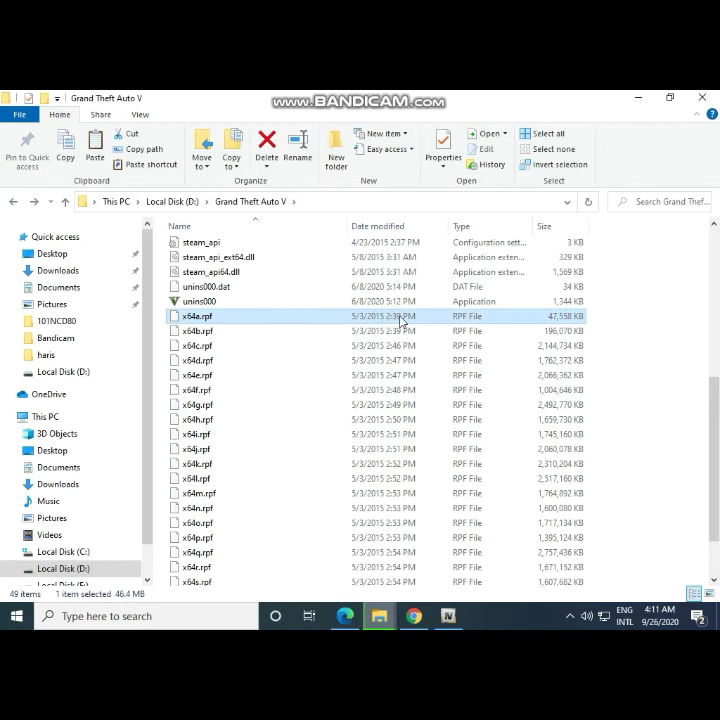
left_click(247, 380, "ctrl")
left_click(233, 406, "ctrl")
left_click(218, 435, "ctrl")
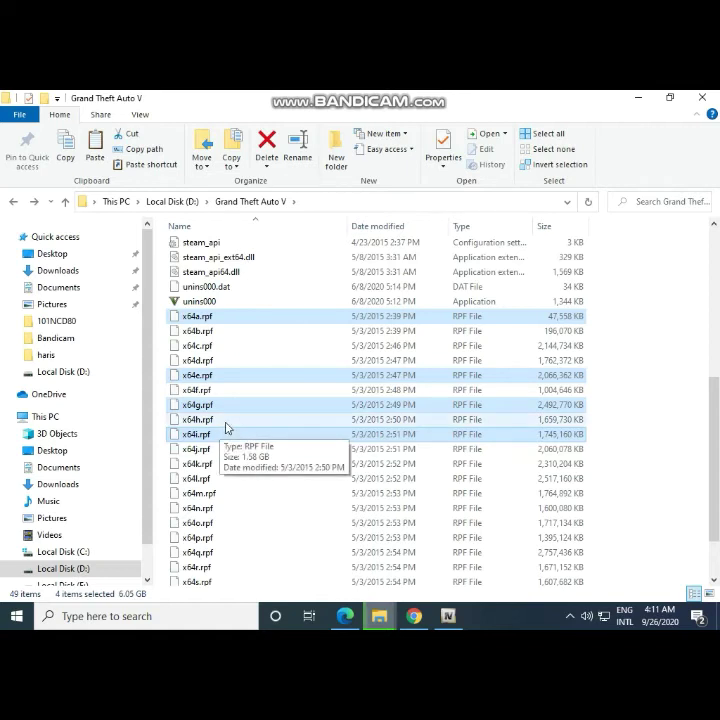
left_click(213, 478, "ctrl")
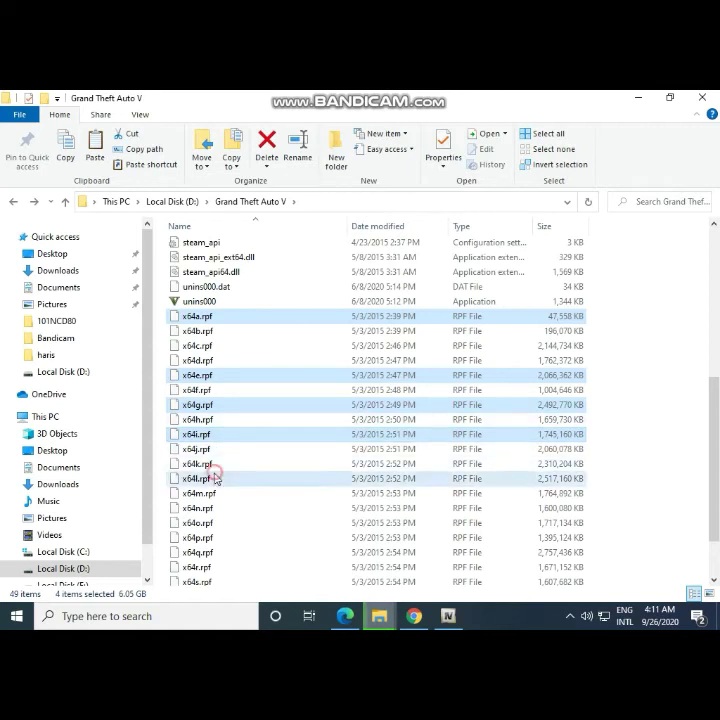
right_click(208, 466)
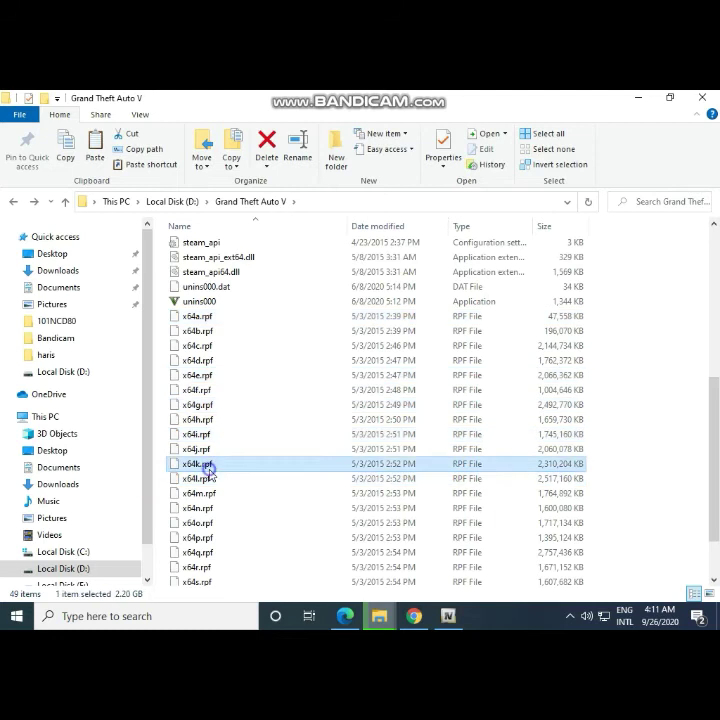
key("Escape")
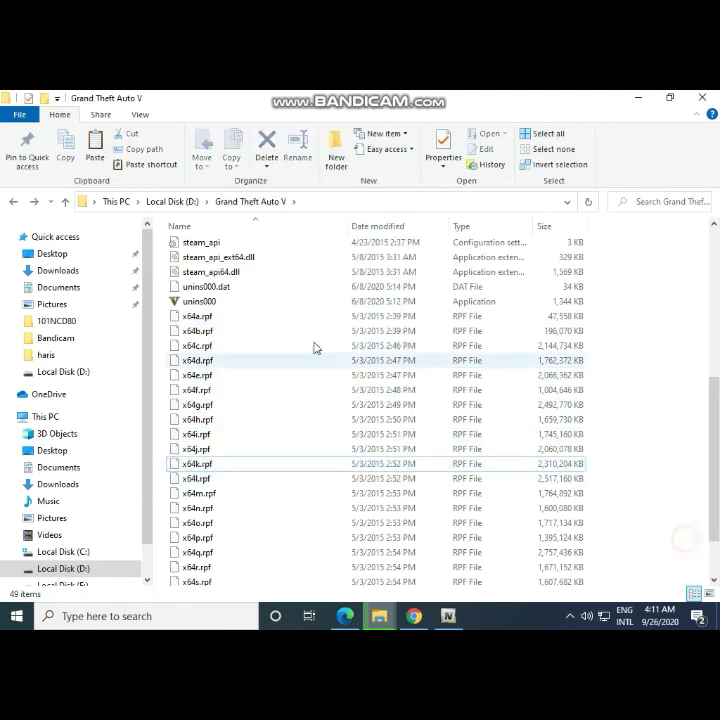
- Select x64a.rpf, x64e.rpf, x64g.rpf, x64i.rpf and x64l.rpf together and copy them
left_click(206, 319)
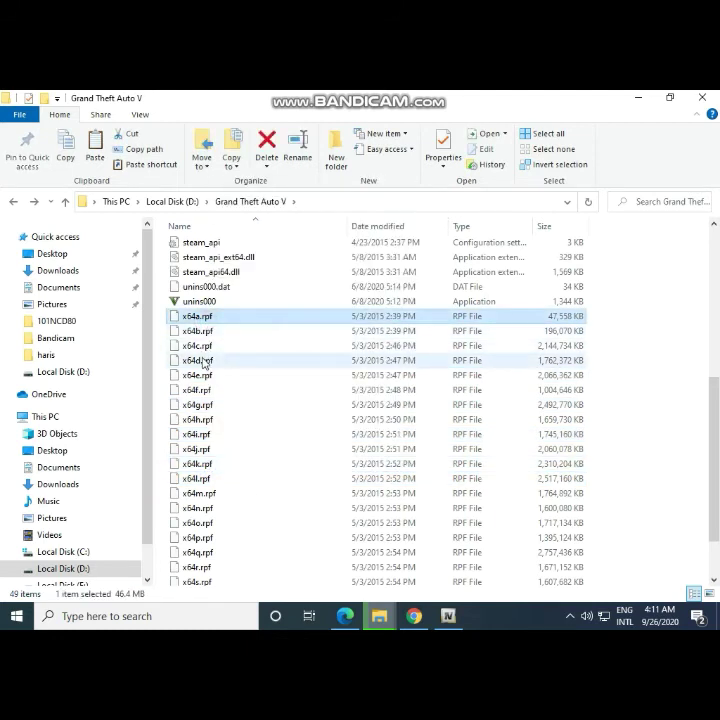
left_click(204, 375, "ctrl")
left_click(208, 405, "ctrl")
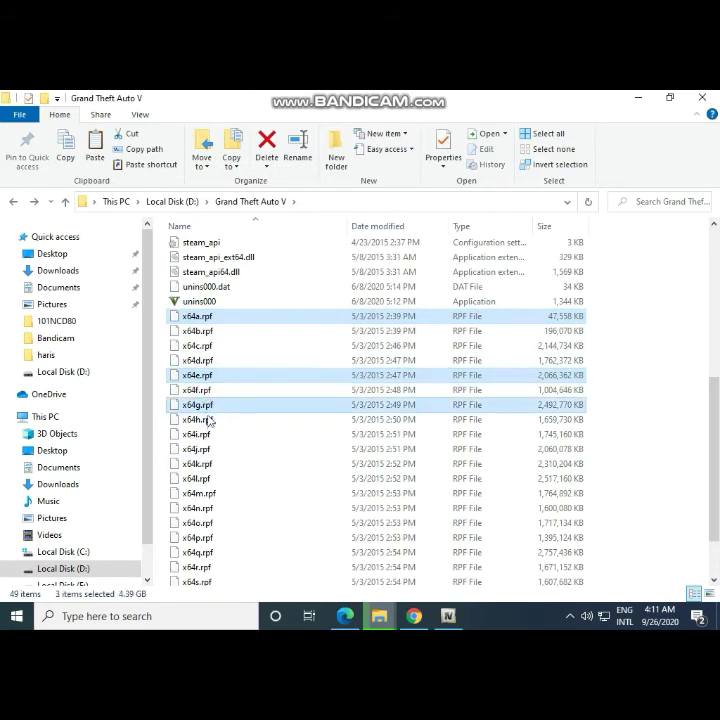
left_click(206, 434, "ctrl")
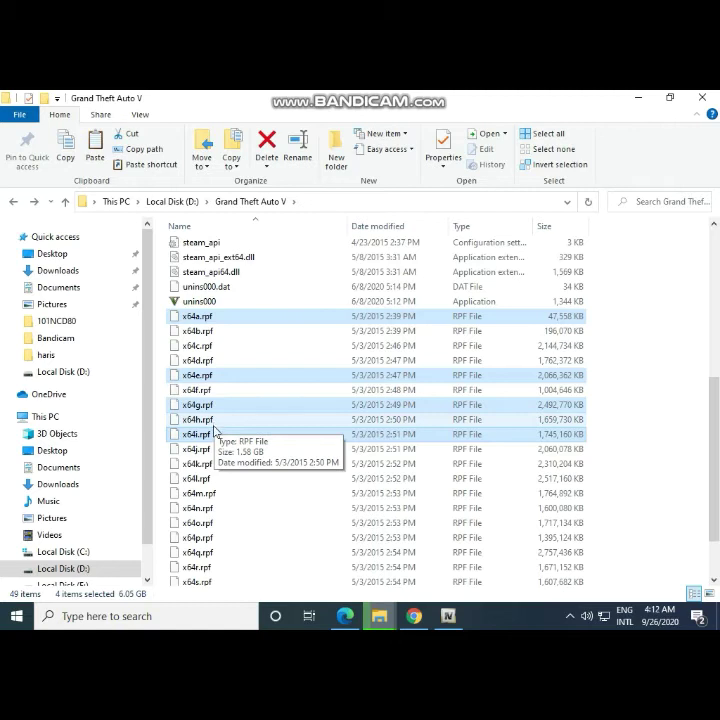
left_click(214, 479, "ctrl")
right_click(214, 479)
left_click(249, 393)
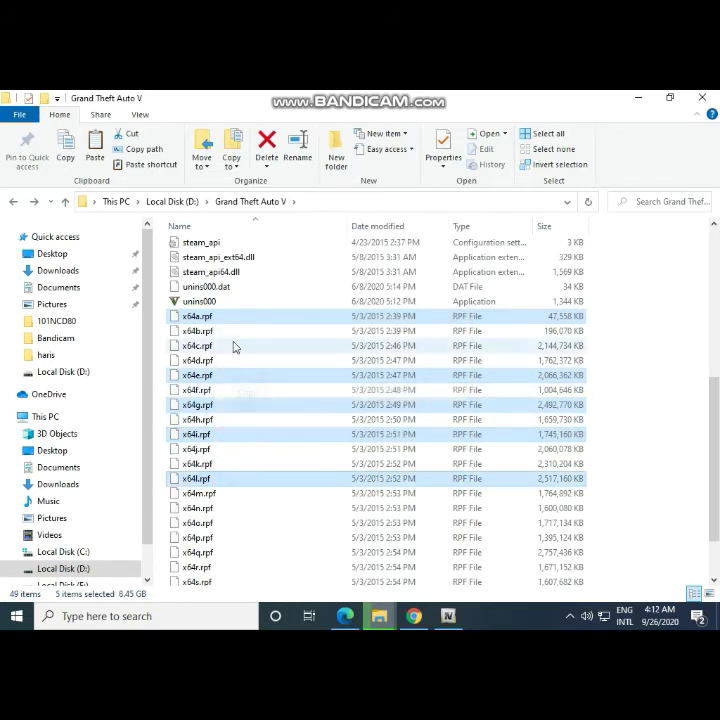
- Move x64a.rpf, x64e.rpf, x64g.rpf, x64i.rpf and x64l.rpf from the Grand Theft Auto V folder into Mods and bring up the transfer progress
scroll(240, 350, "up", 4)
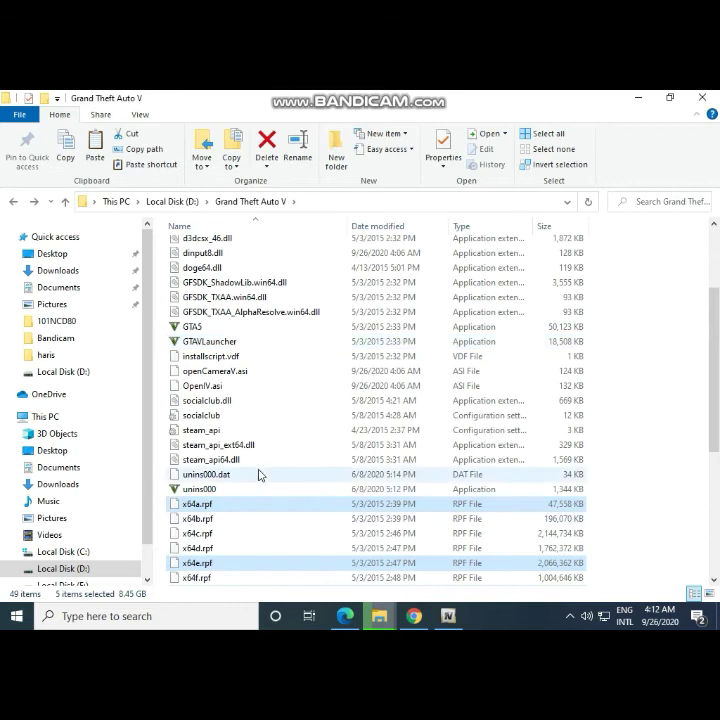
scroll(241, 410, "up", 3)
scroll(241, 415, "down", 5)
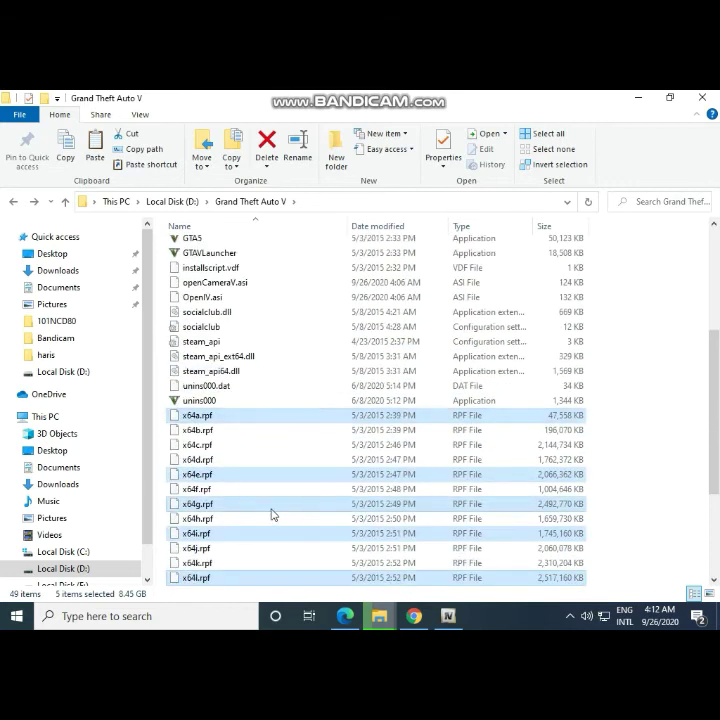
right_click(272, 514)
left_click(311, 412)
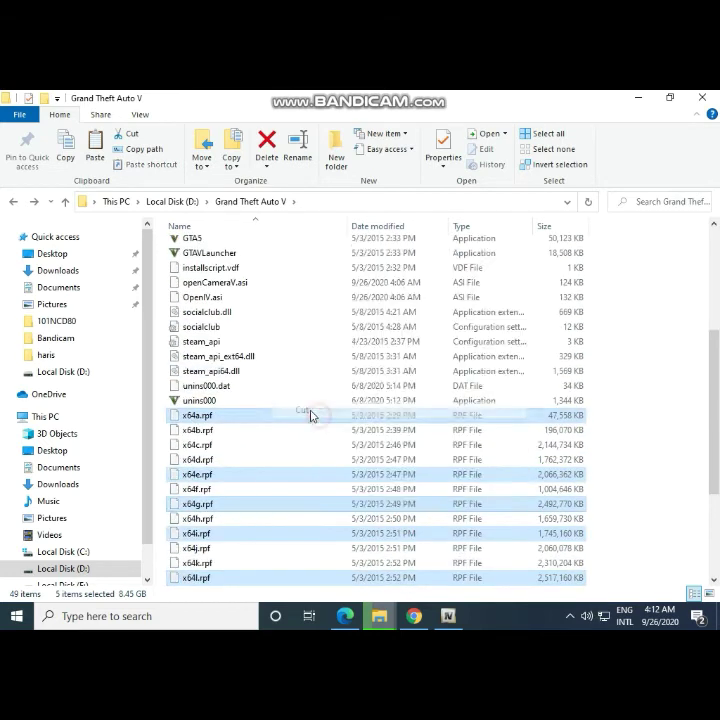
scroll(290, 400, "up", 5)
left_click(238, 275)
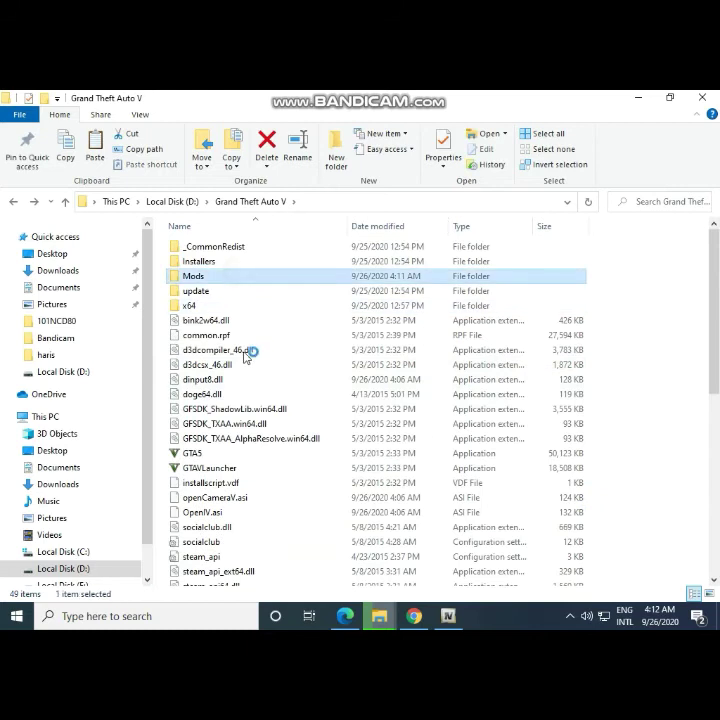
right_click(270, 357)
left_click(324, 456)
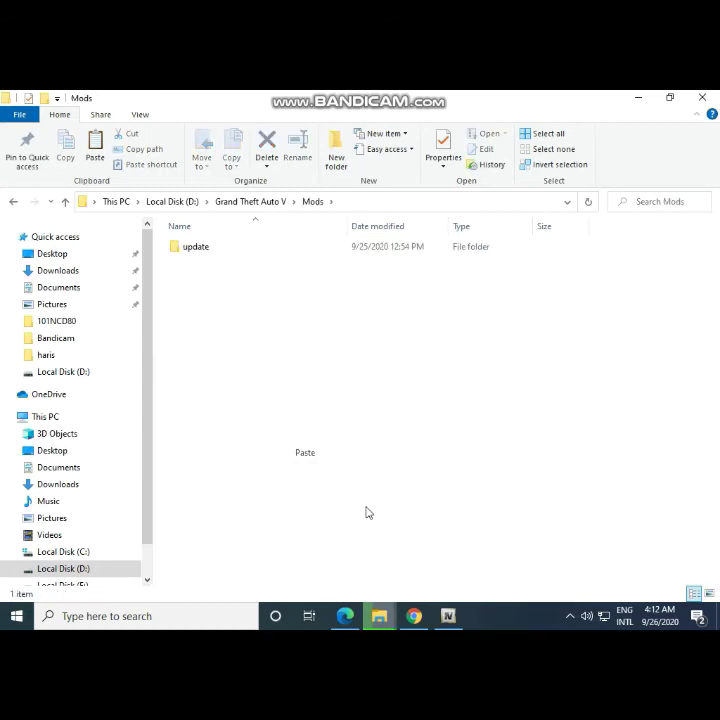
mouse_move(381, 620)
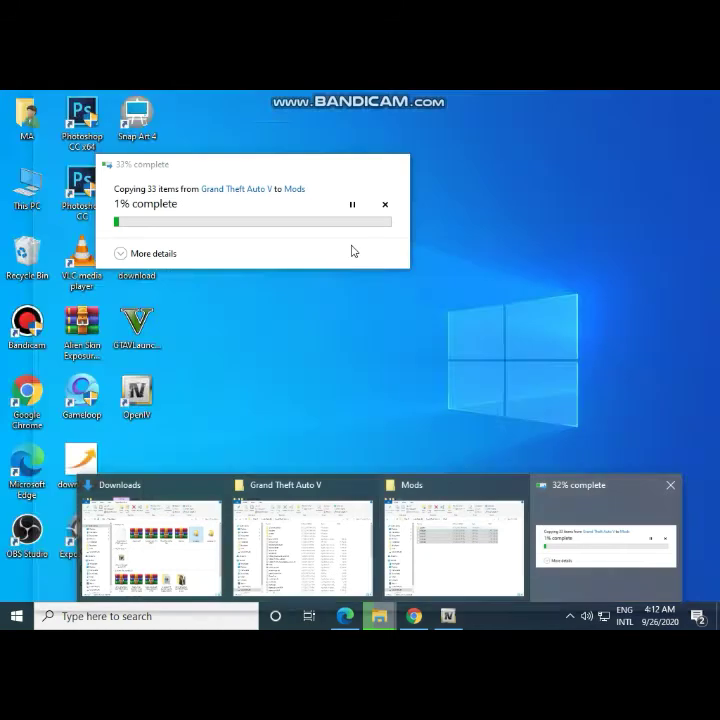
left_click(608, 542)
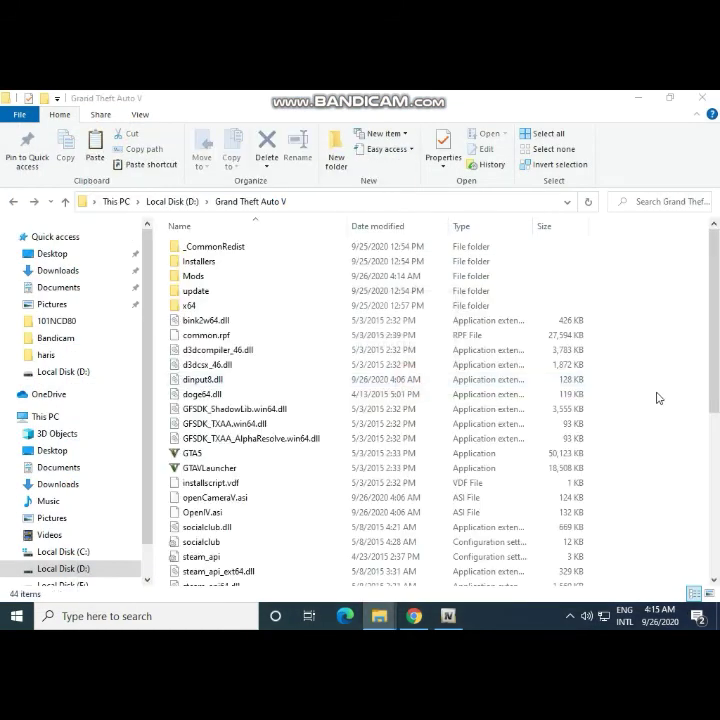
- Create a new folder named scripts in the Grand Theft Auto V directory
right_click(658, 377)
mouse_move(608, 541)
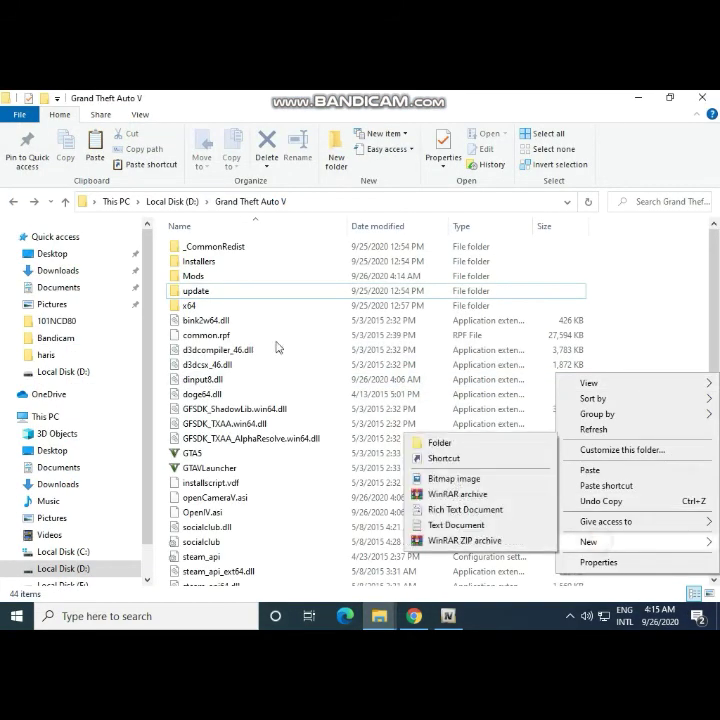
left_click(436, 442)
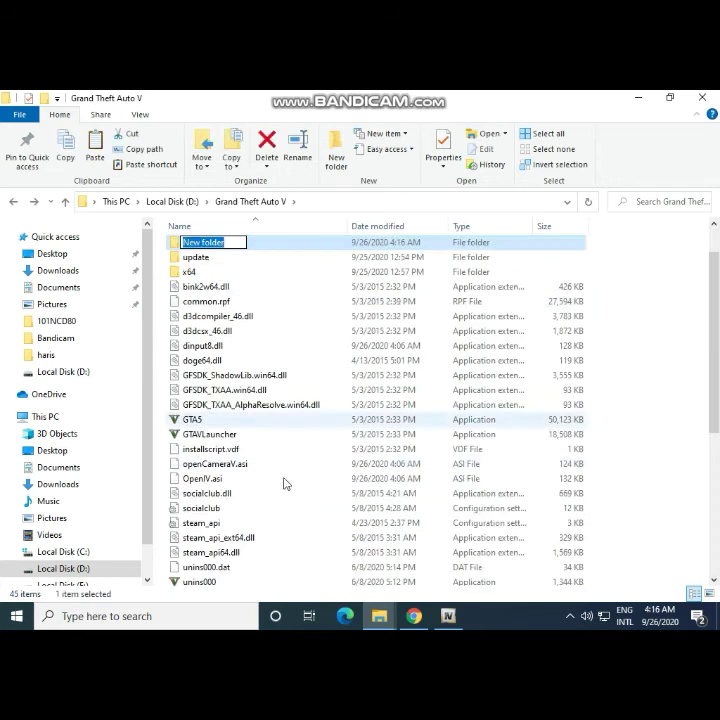
key("BackSpace")
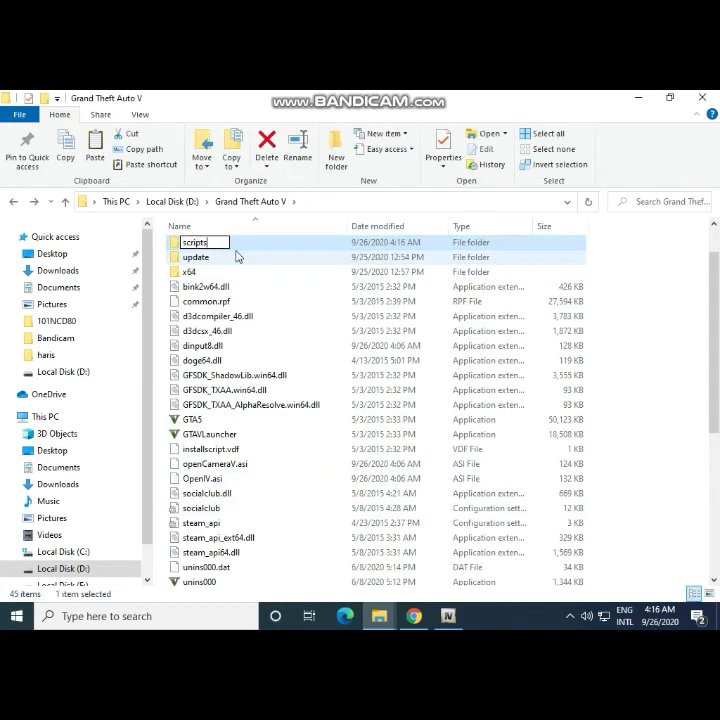
left_click(627, 343)
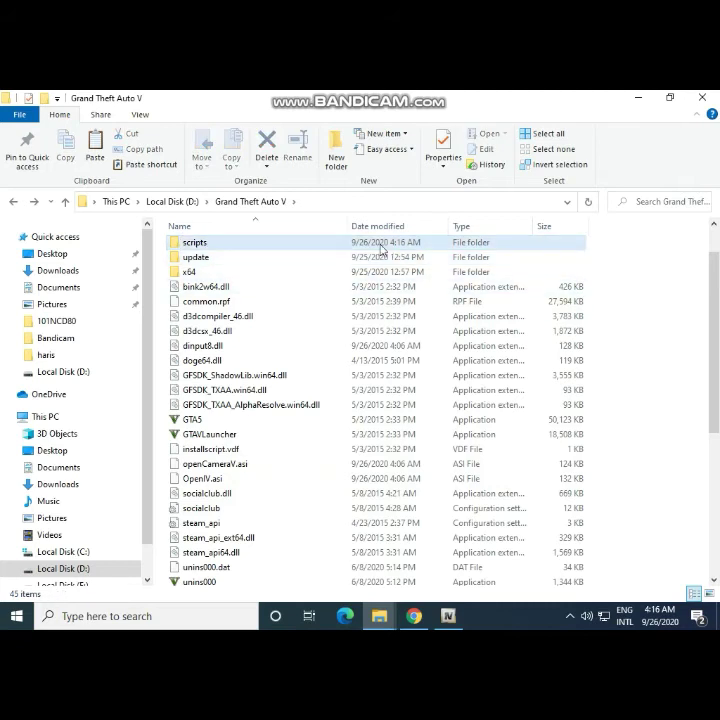
- Open the user folder from the desktop, and paste the copied files into the Grand Theft Auto V scripts folder
left_click(646, 97)
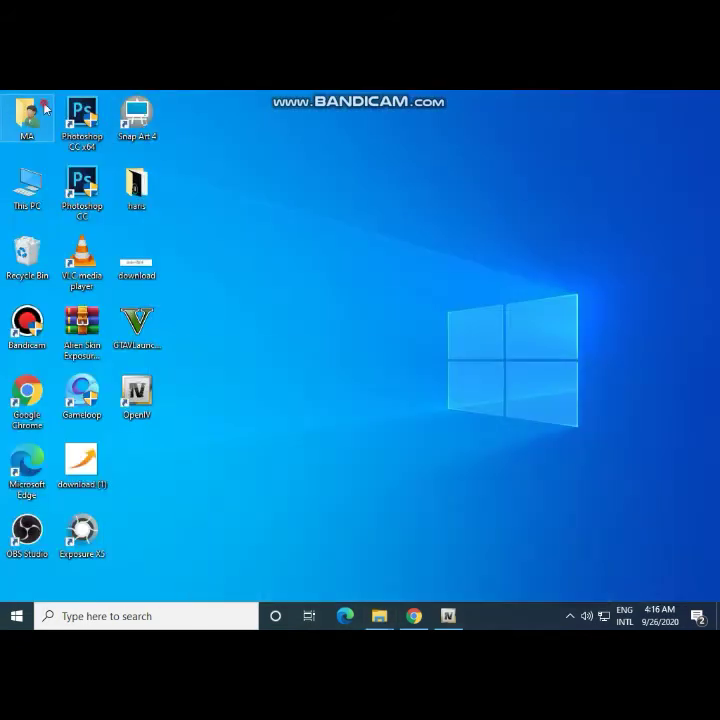
double_click(27, 115)
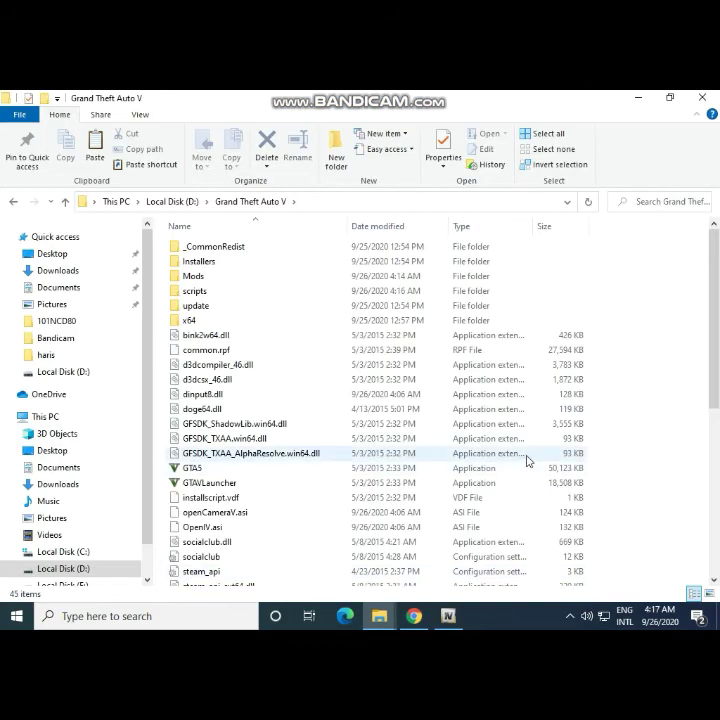
double_click(219, 292)
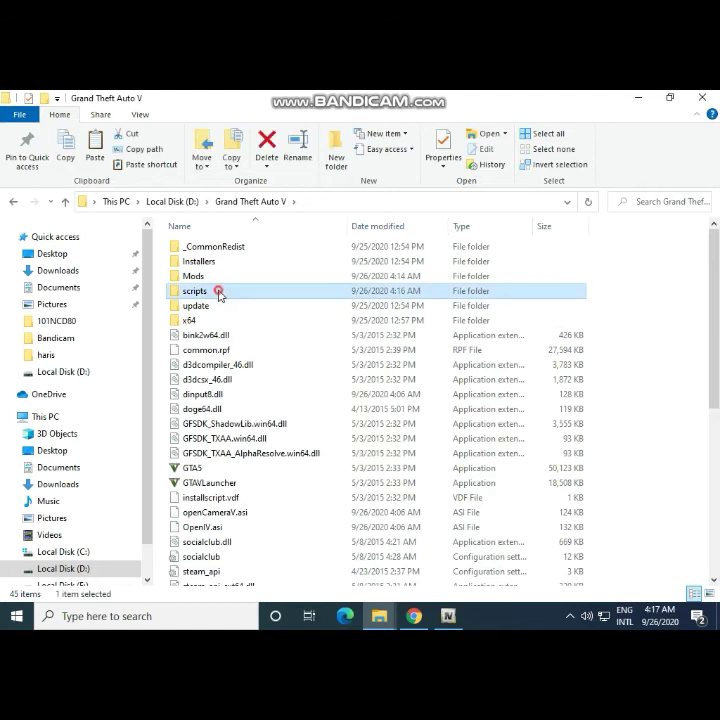
right_click(227, 302)
left_click(287, 398)
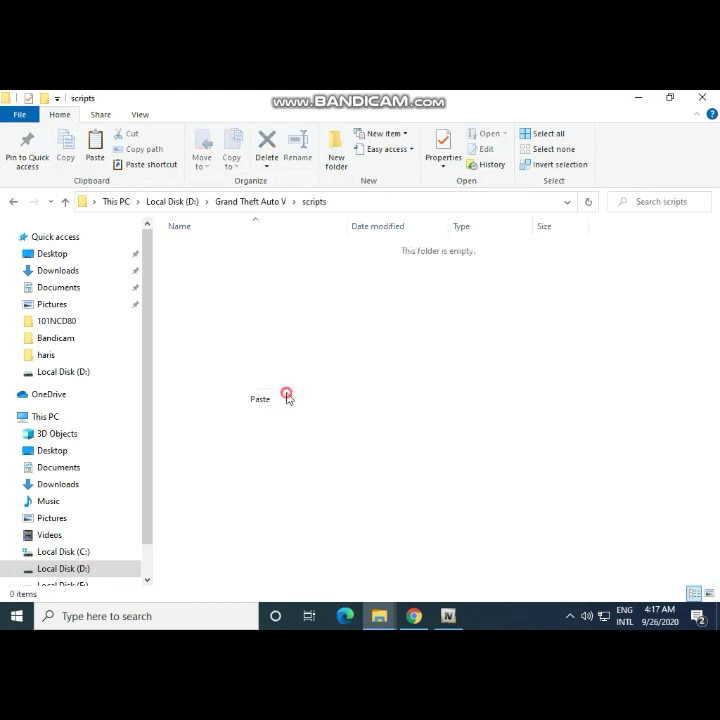
left_click(318, 377)
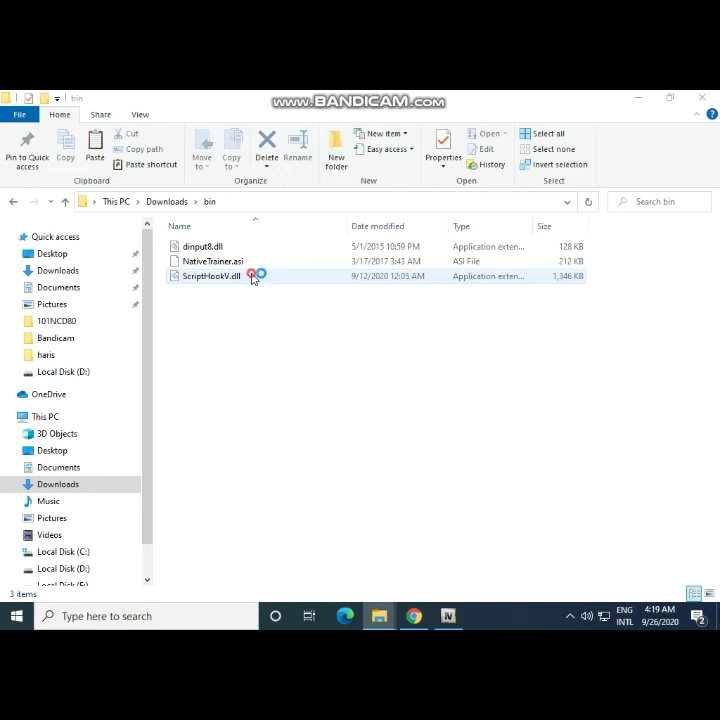
- Copy dinput8.dll and ScriptHookV.dll from the bin folder into Grand Theft Auto V, replacing the existing dinput8.dll
left_click(248, 247, "ctrl")
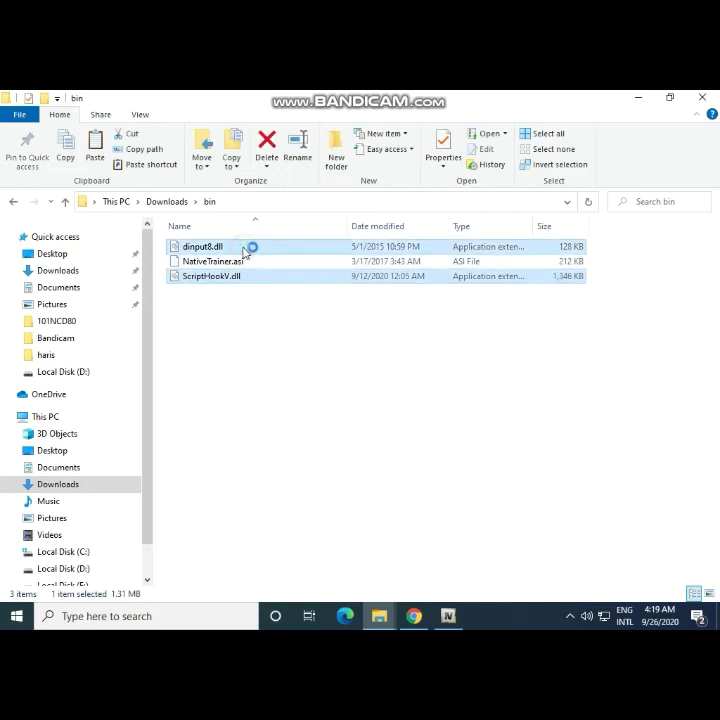
right_click(246, 248)
left_click(330, 452)
left_click(111, 567)
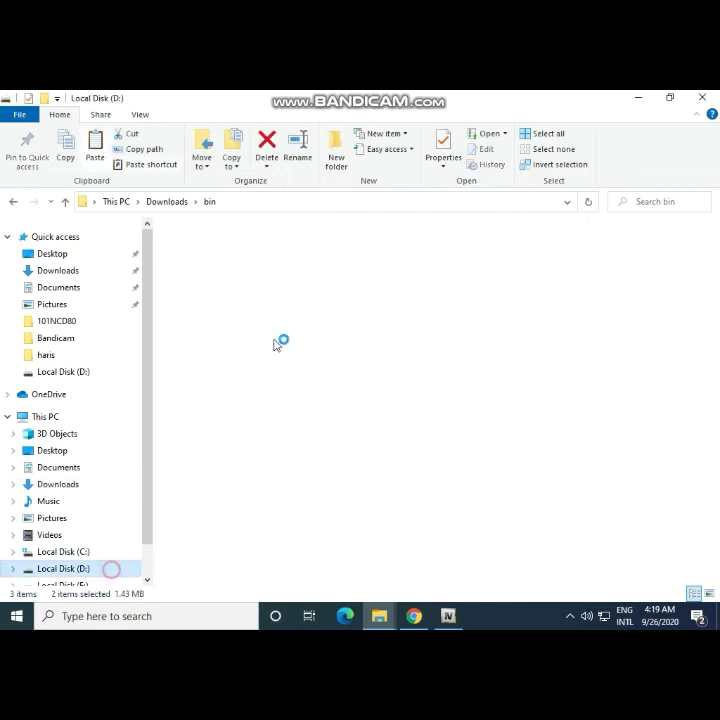
double_click(235, 270)
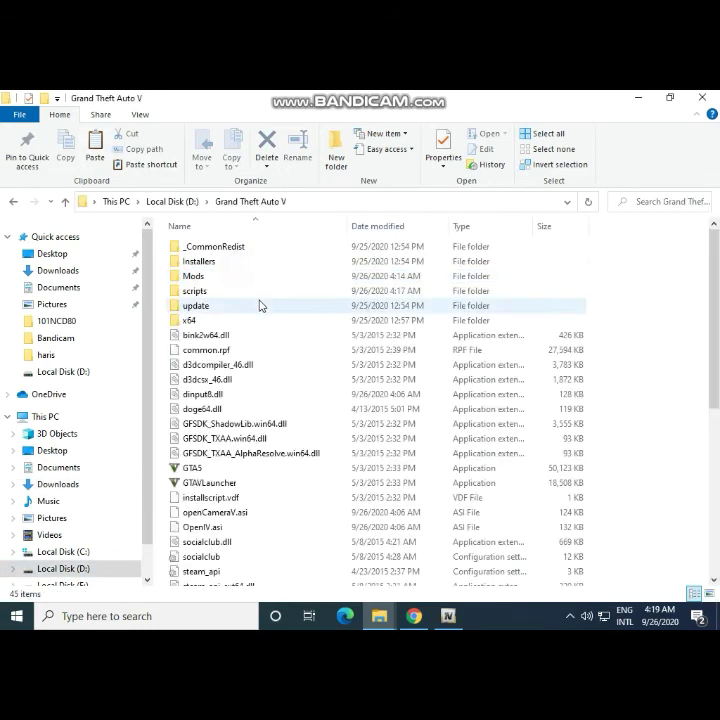
right_click(656, 402)
left_click(603, 493)
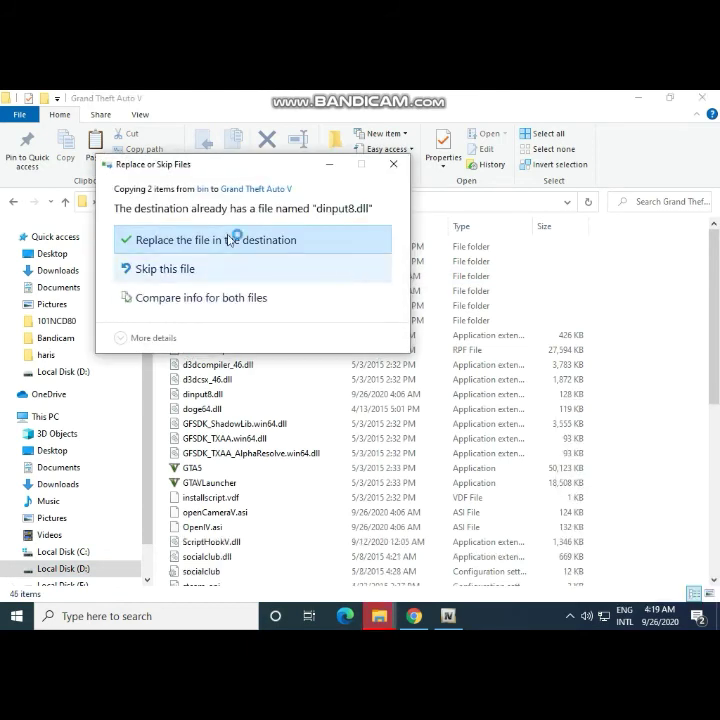
left_click(268, 235)
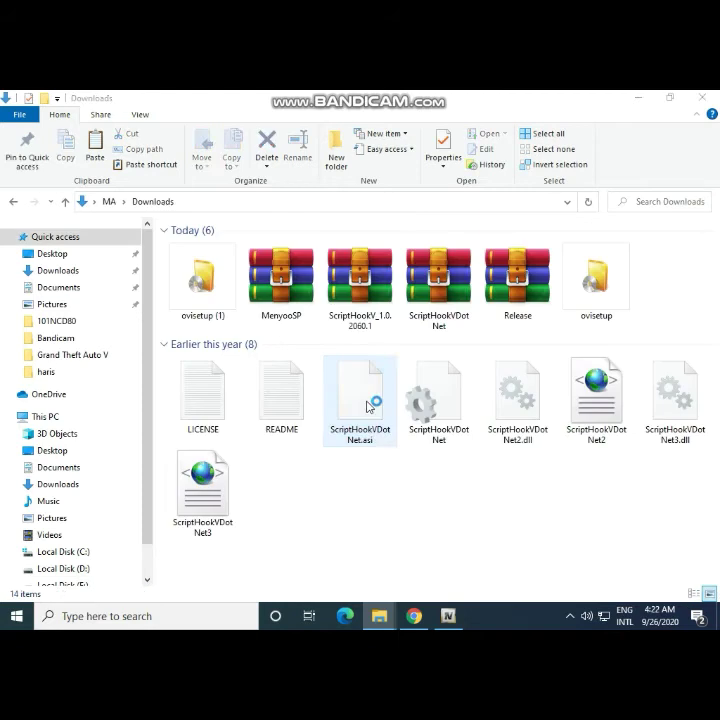
- Copy ScriptHookVDotNet.asi, ScriptHookVDotNet2.dll and ScriptHookVDotNet3.dll from Downloads into the Grand Theft Auto V folder
left_click(517, 405, "ctrl")
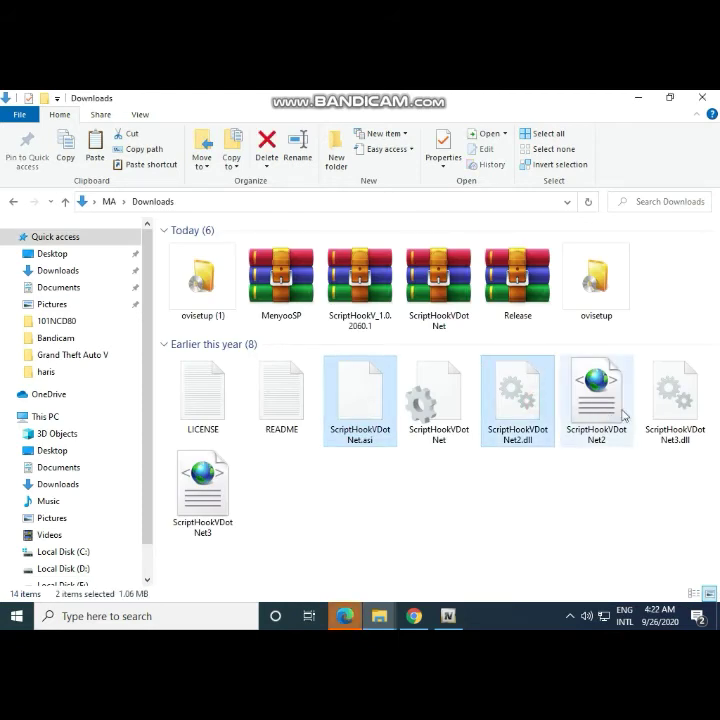
left_click(662, 418, "ctrl")
right_click(662, 418)
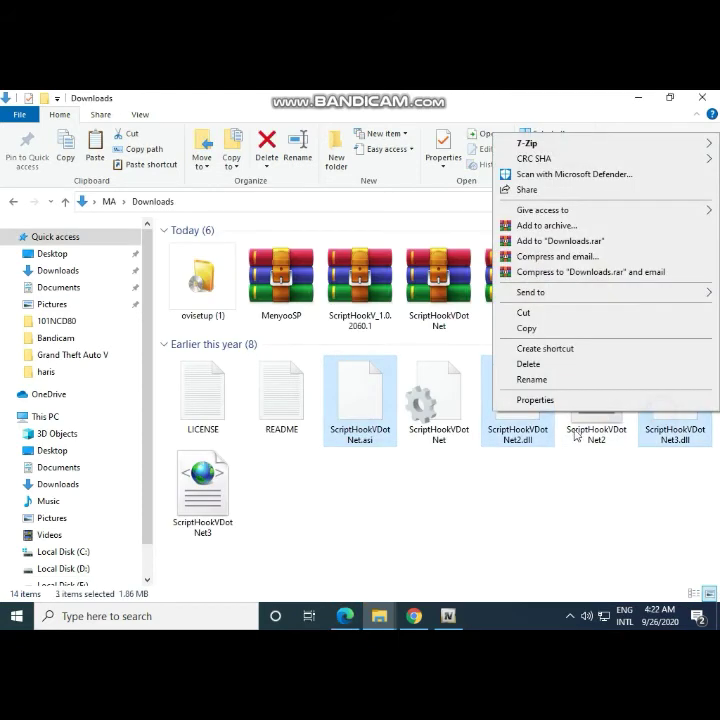
left_click(551, 329)
left_click(80, 568)
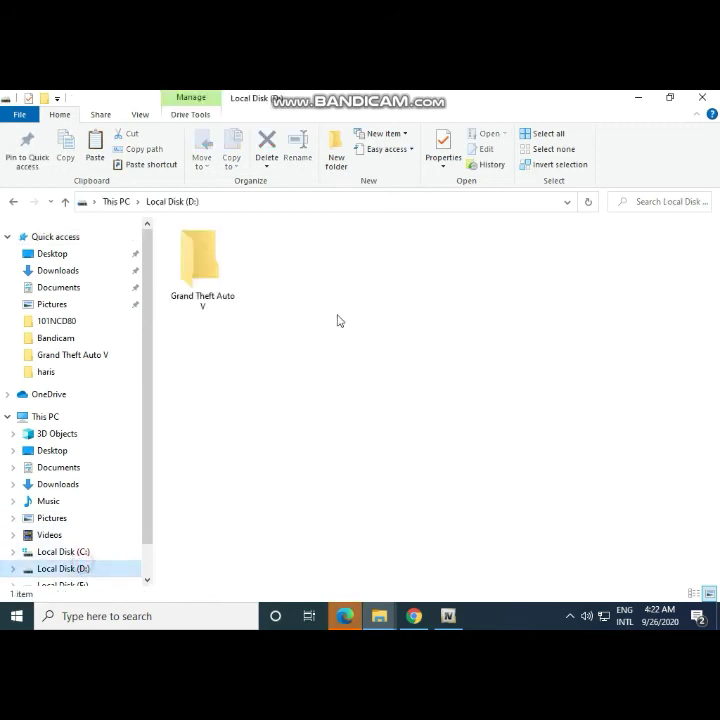
left_click(216, 282)
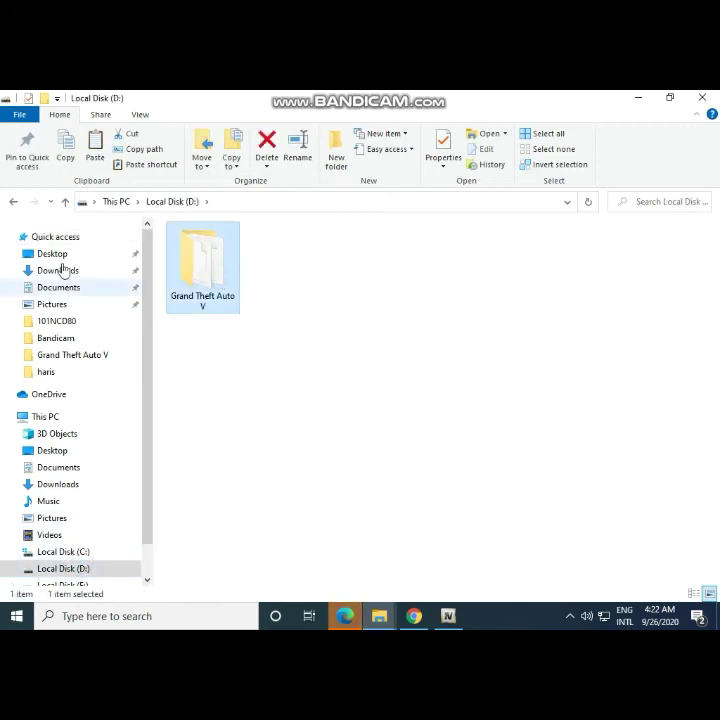
double_click(230, 286)
right_click(647, 394)
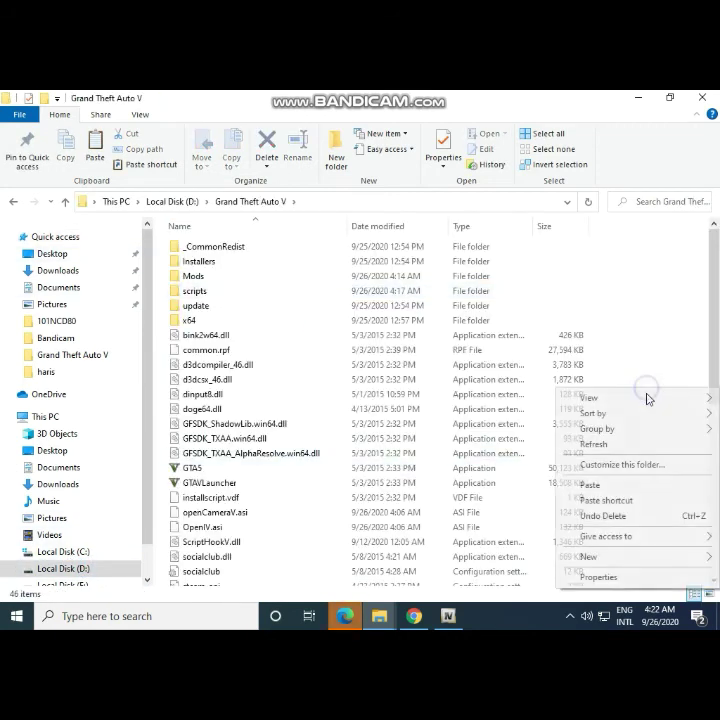
left_click(630, 486)
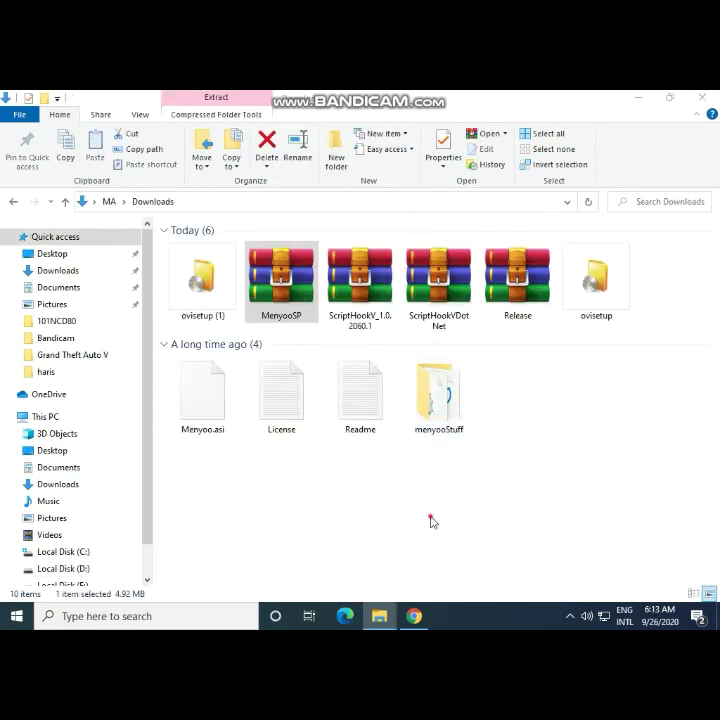
- Copy Menyoo.asi and the menyooStuff folder from Downloads into the Grand Theft Auto V folder
left_click(437, 410)
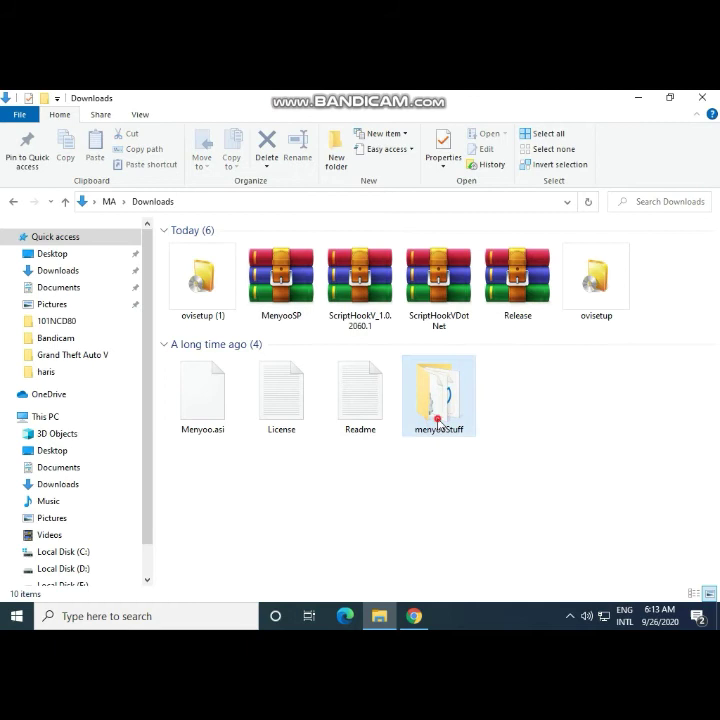
right_click(229, 408)
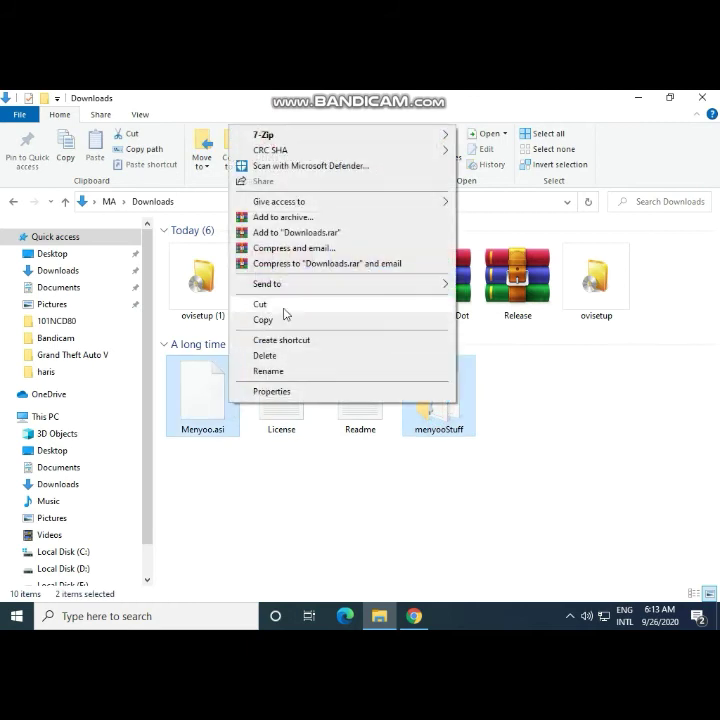
left_click(284, 320)
left_click(113, 578)
double_click(233, 283)
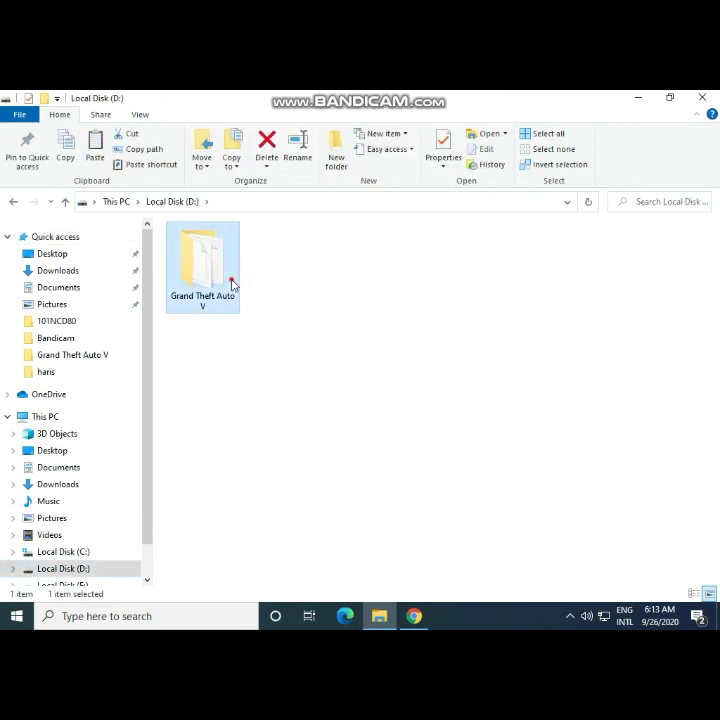
right_click(659, 402)
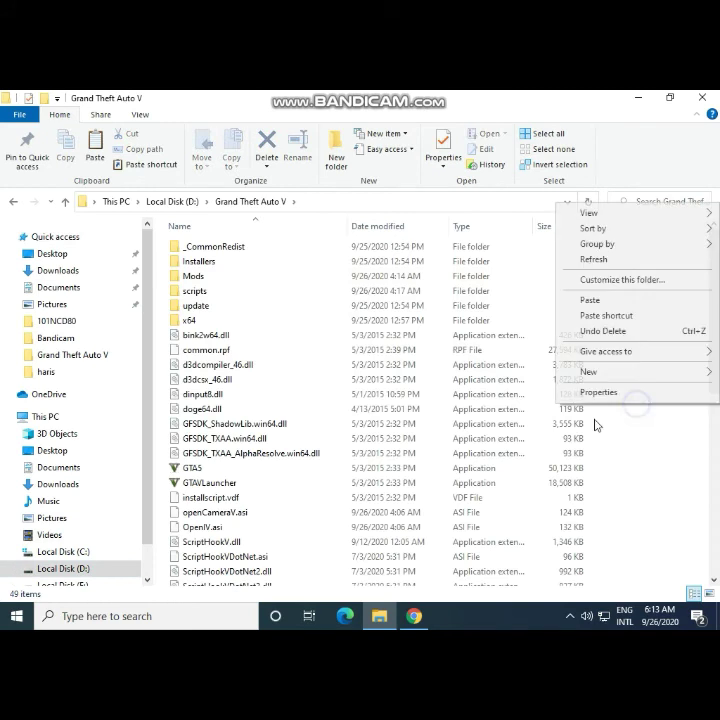
left_click(588, 298)
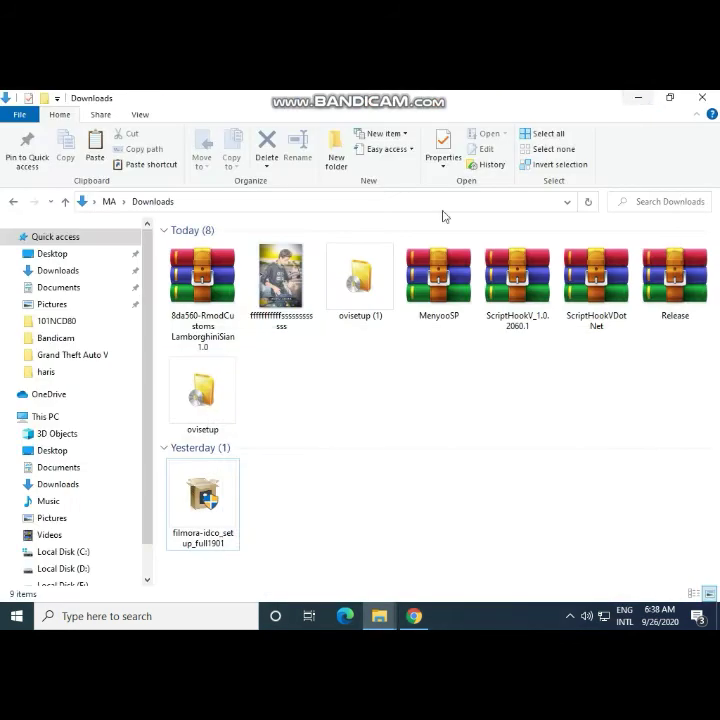
- Extract the 8da560-RmodCustoms LamborghiniSian 1.0 archive into the Downloads folder
right_click(214, 280)
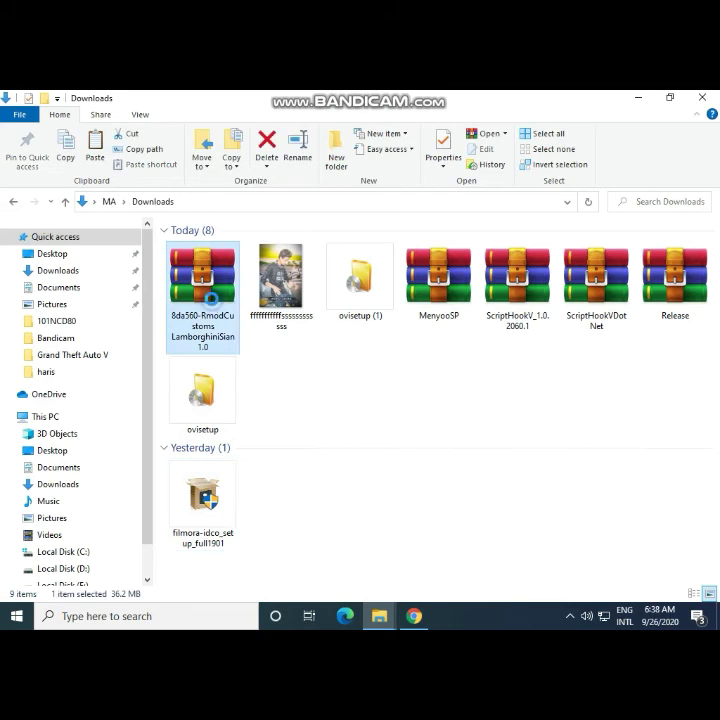
left_click(255, 334)
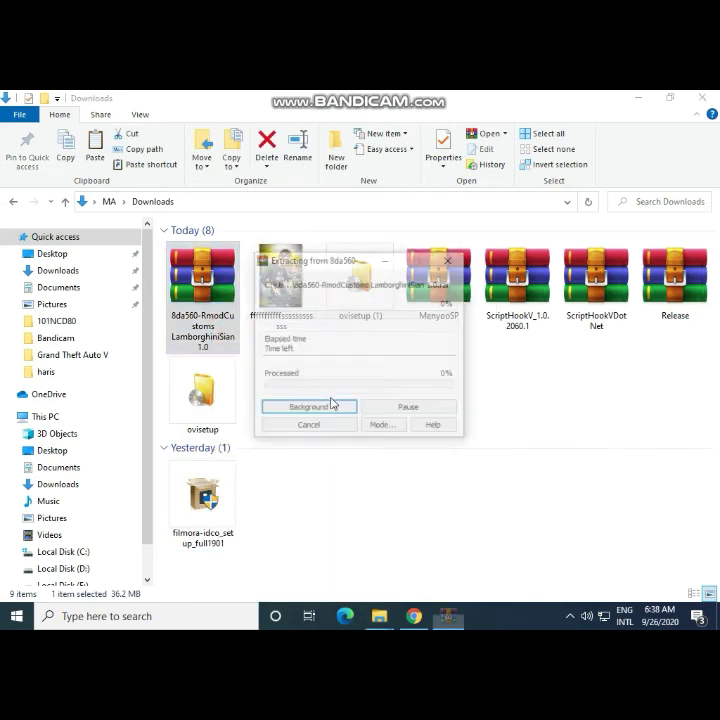
scroll(300, 488, "down", 2)
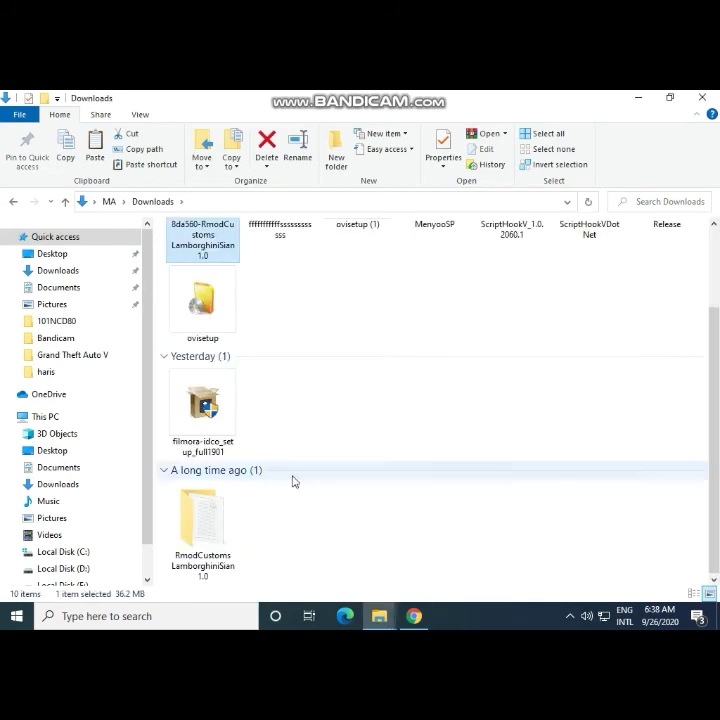
- Check the OIV Installation folder inside the extracted RmodCustoms LamborghiniSian 1.0 folder
double_click(204, 552)
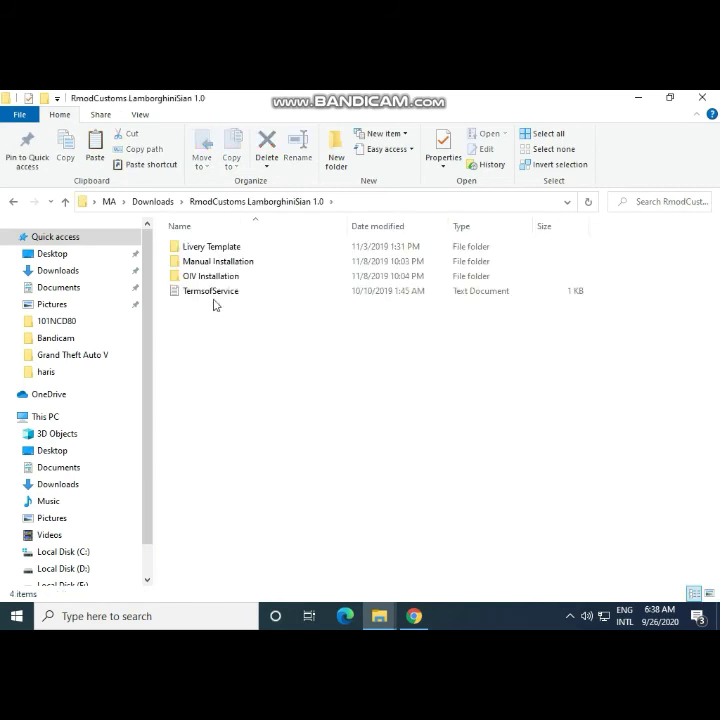
double_click(211, 277)
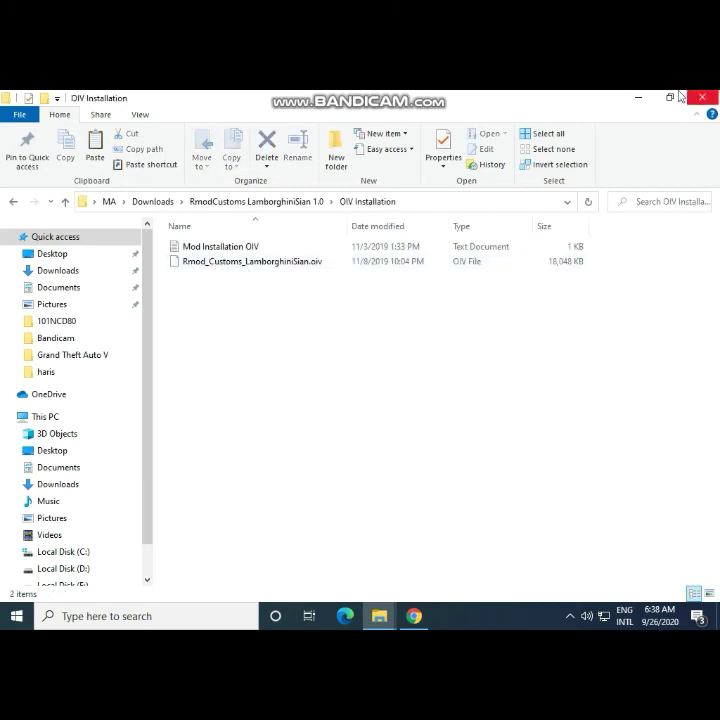
left_click(638, 97)
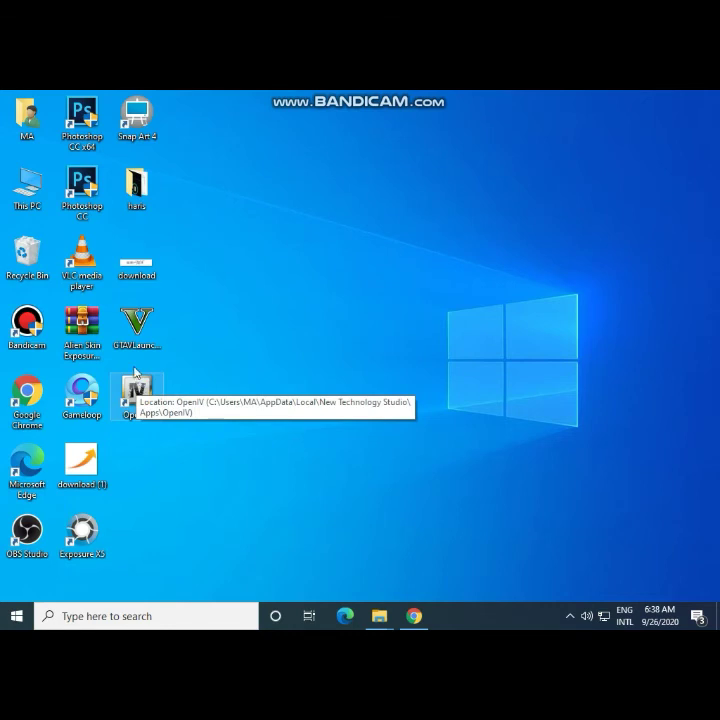
- Open Grand Theft Auto V for Windows in OpenIV and load Rmod_Customs_LamborghiniSian.oiv from the OIV Installation folder in the Package Installer
double_click(136, 373)
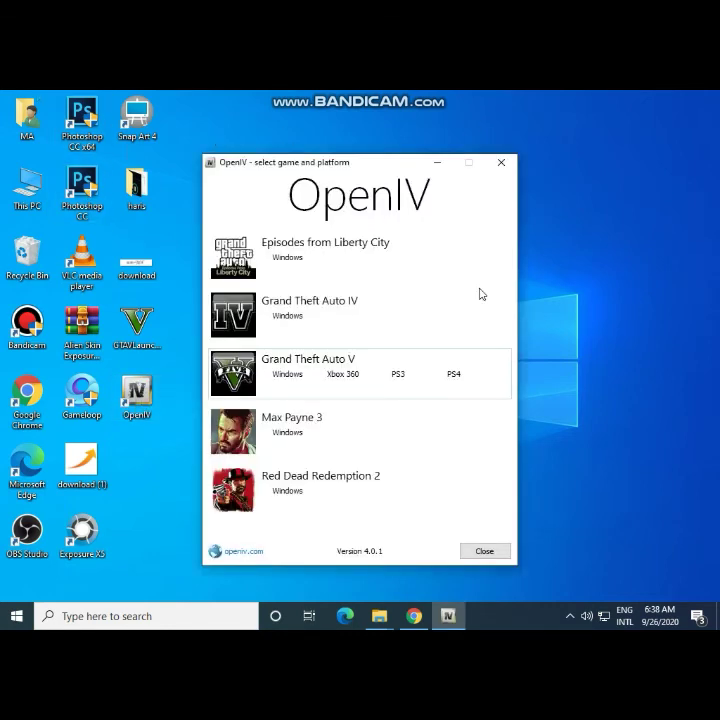
left_click(369, 361)
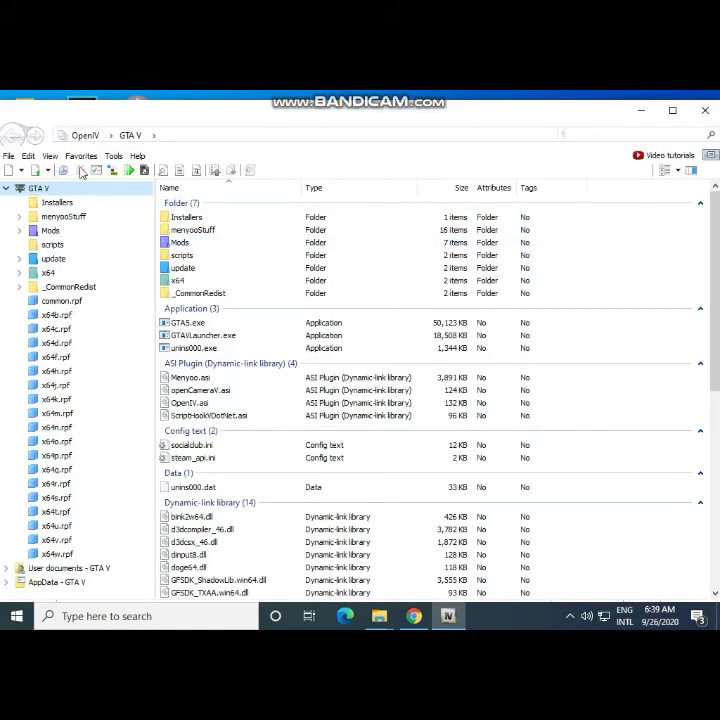
left_click(116, 156)
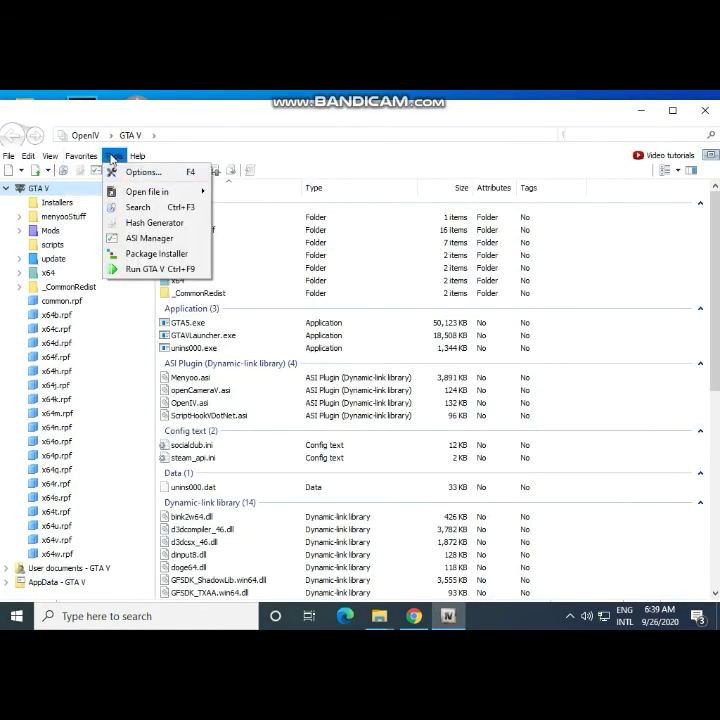
left_click(167, 255)
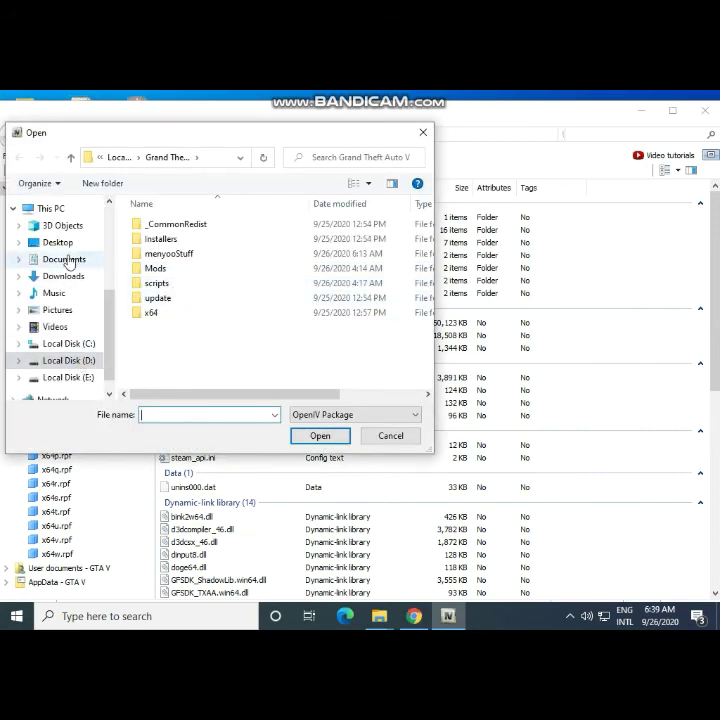
left_click(63, 276)
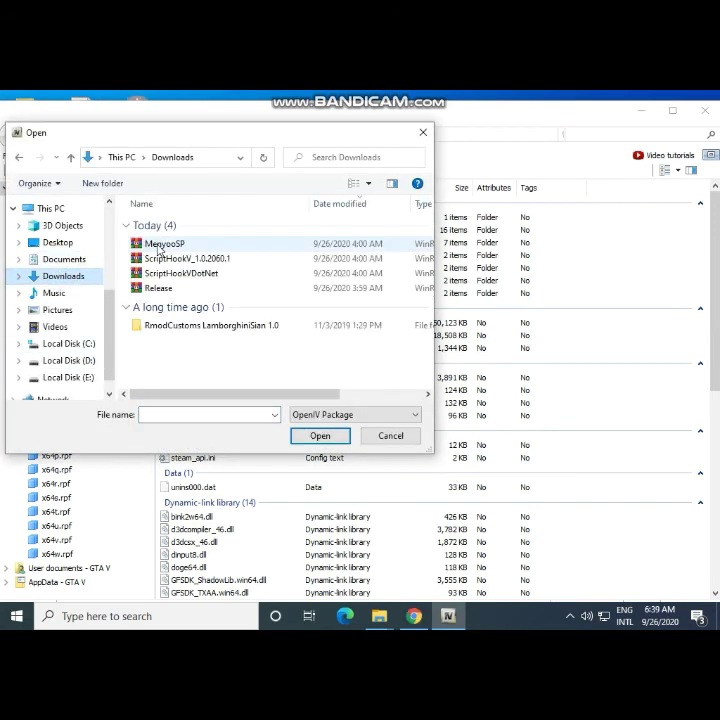
double_click(194, 328)
double_click(170, 253)
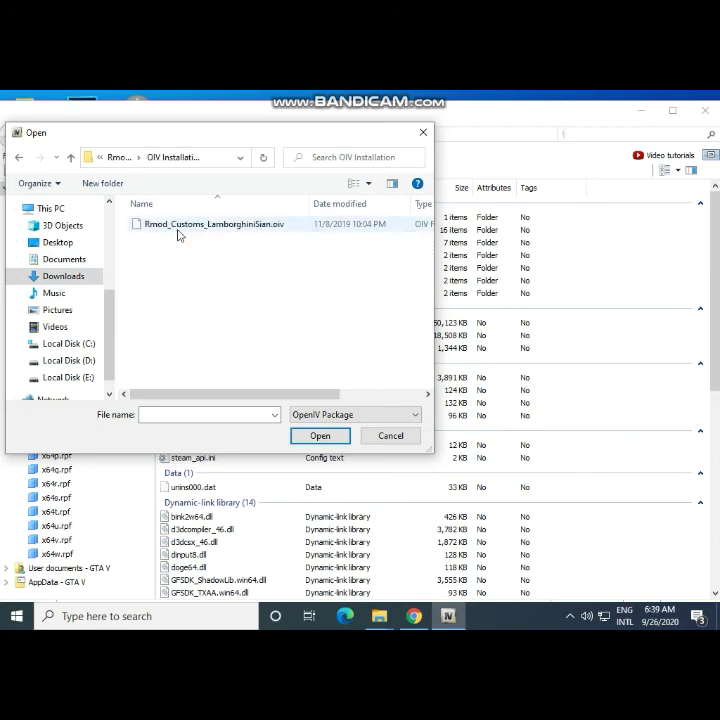
left_click(178, 232)
left_click(320, 435)
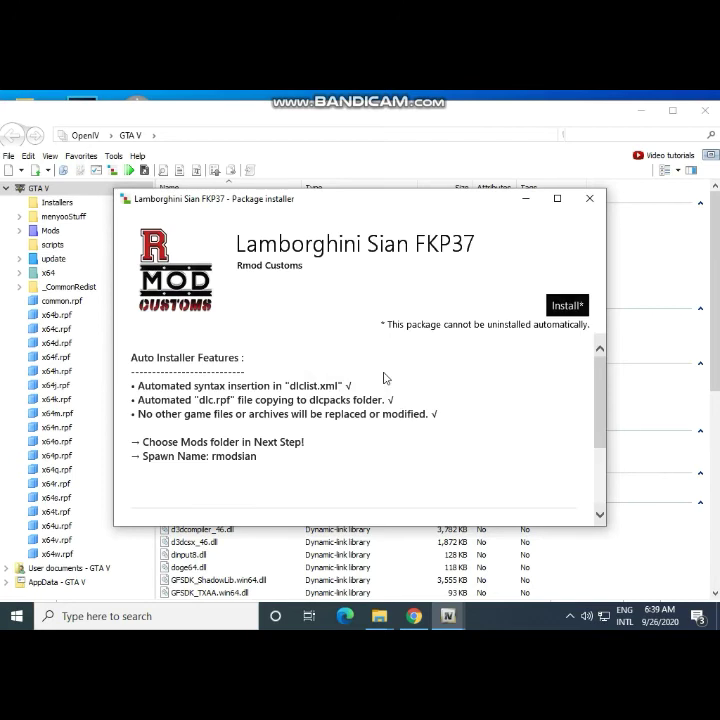
- Install the Lamborghini Sian FKP37 package into the "mods" folder
left_click(570, 310)
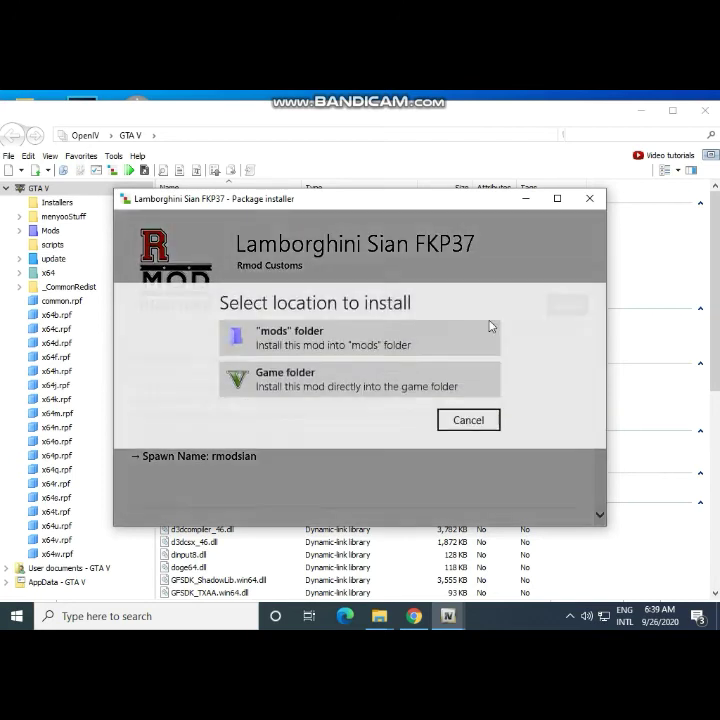
left_click(333, 355)
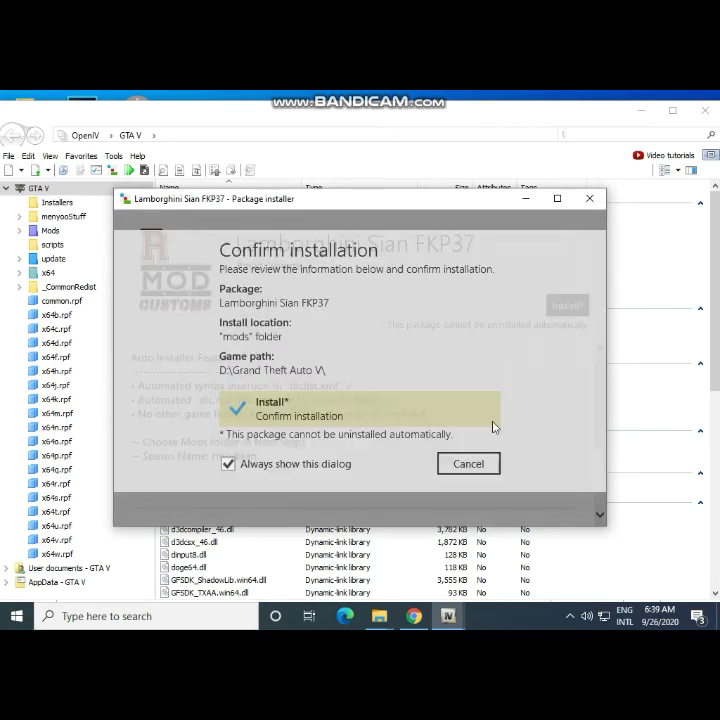
left_click(338, 425)
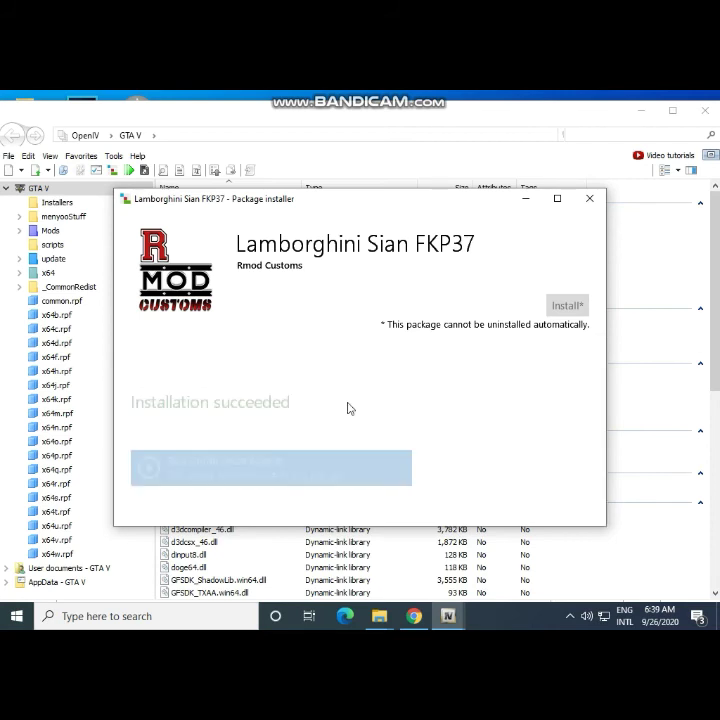
left_click(546, 505)
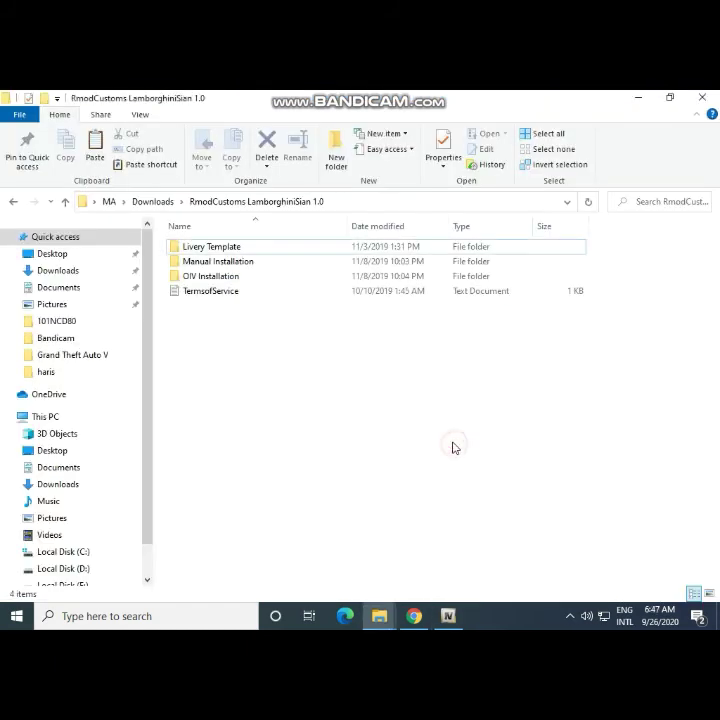
- Look through the Manual Installation and Livery Template folders of the RmodCustoms LamborghiniSian 1.0 mod
double_click(268, 262)
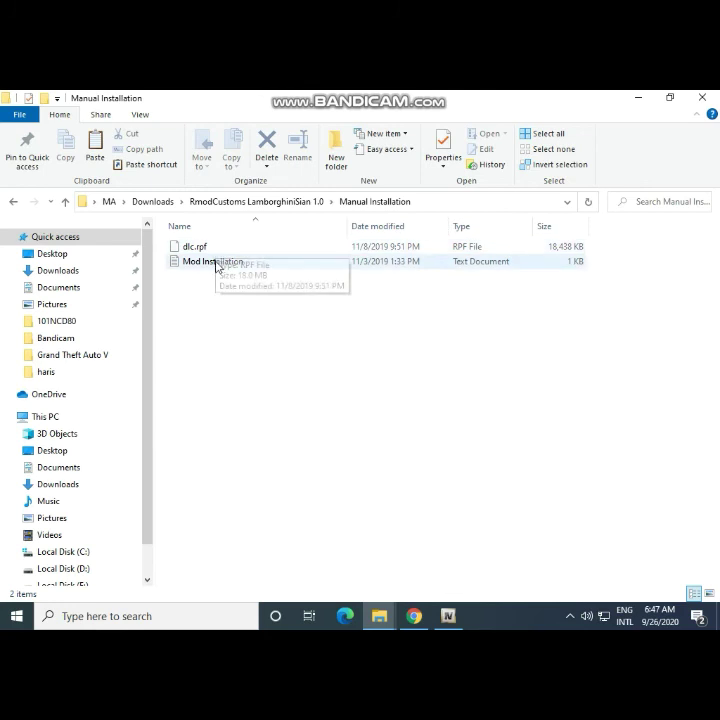
key("alt+Left")
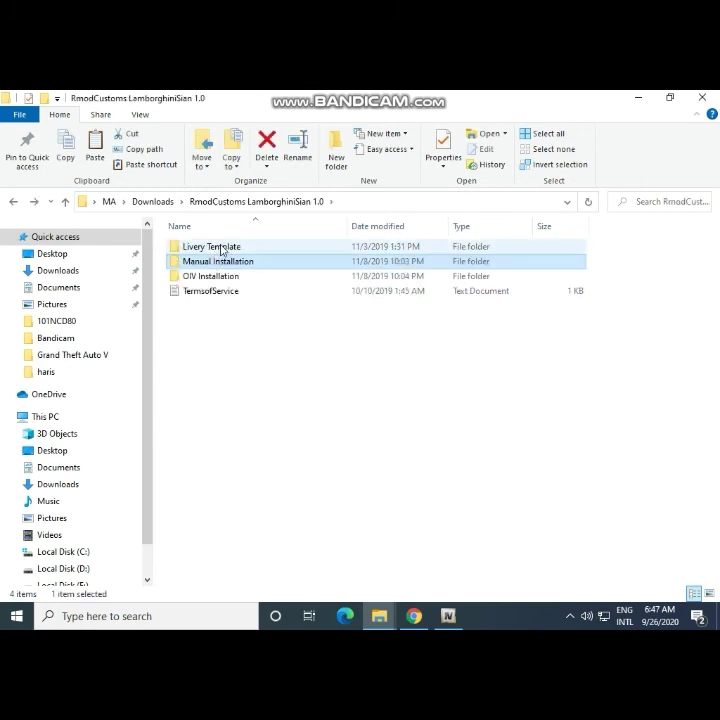
double_click(221, 247)
key("alt+Left")
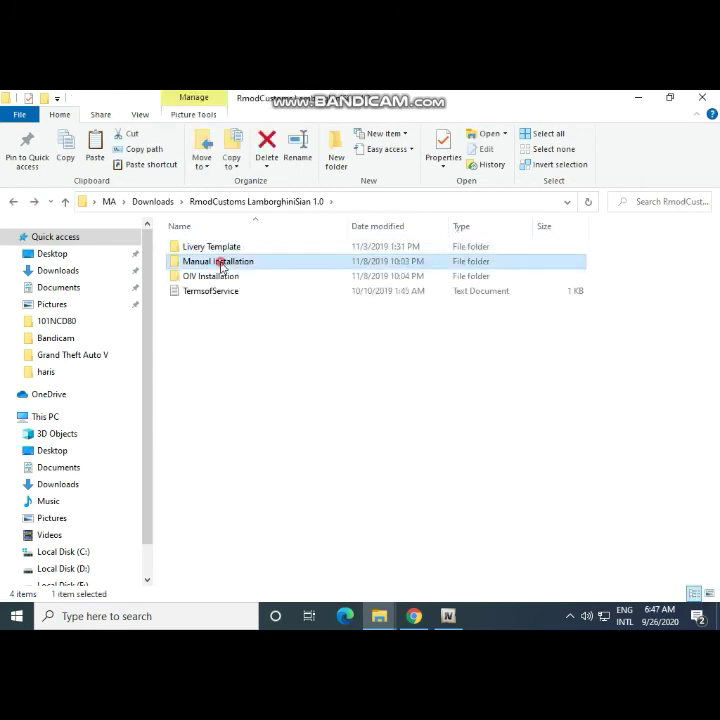
double_click(220, 262)
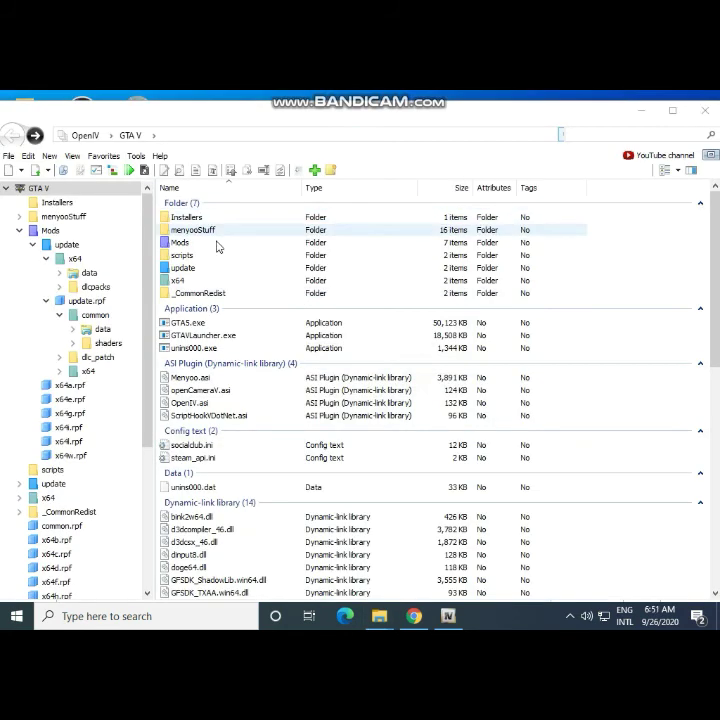
- In OpenIV, go to the data folder under Mods, update, update.rpf, common
double_click(217, 243)
double_click(206, 216)
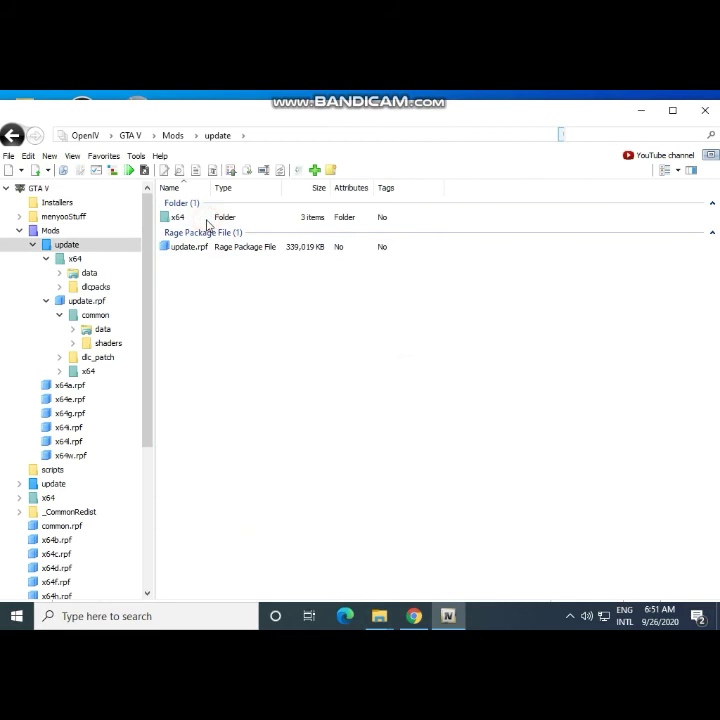
double_click(206, 217)
key("BackSpace")
double_click(211, 247)
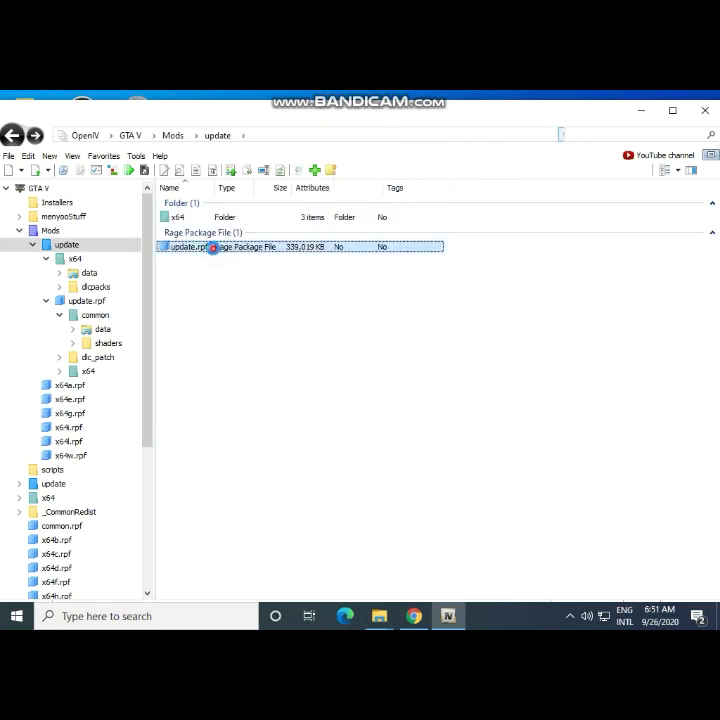
double_click(210, 216)
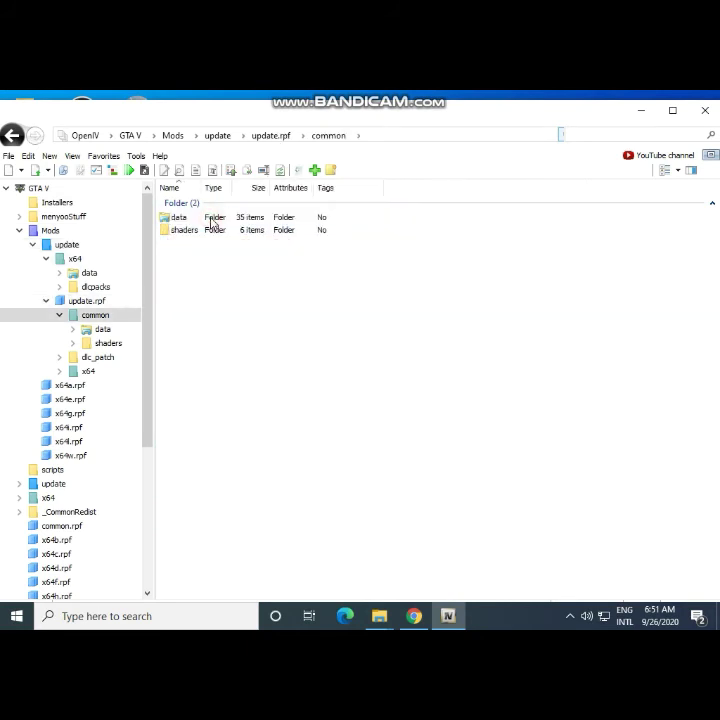
double_click(210, 217)
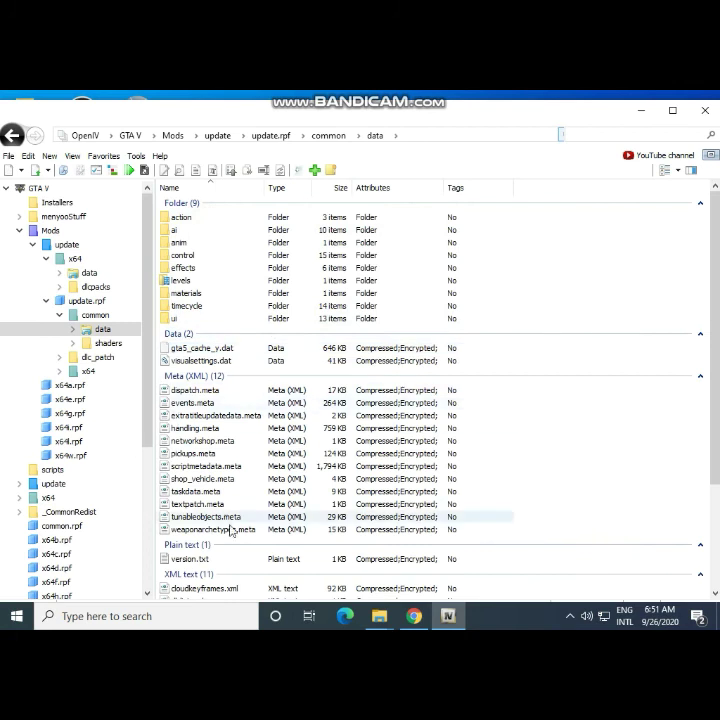
- Edit dlclist.xml so its last item is <Item>dlcpacks:\rmodsian\</Item>, and save the file
scroll(229, 585, "down", 1)
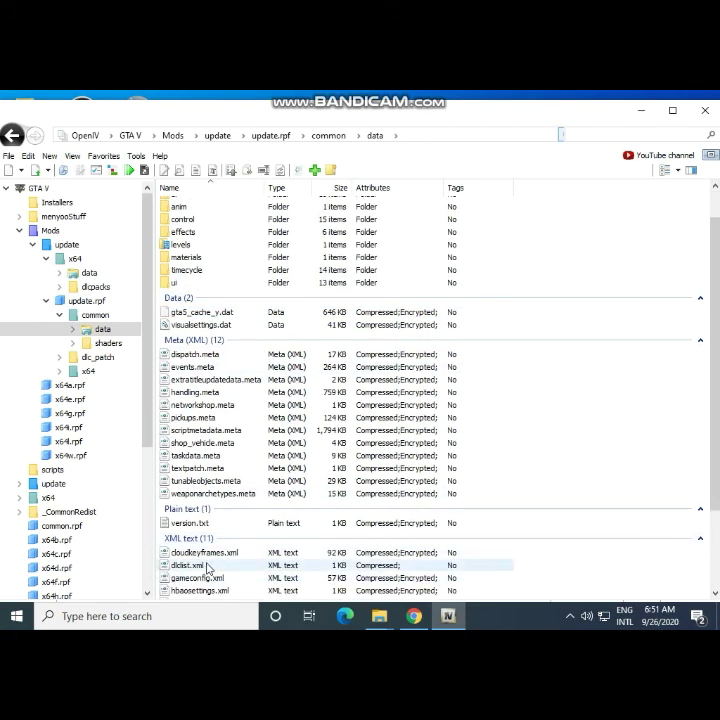
right_click(208, 568)
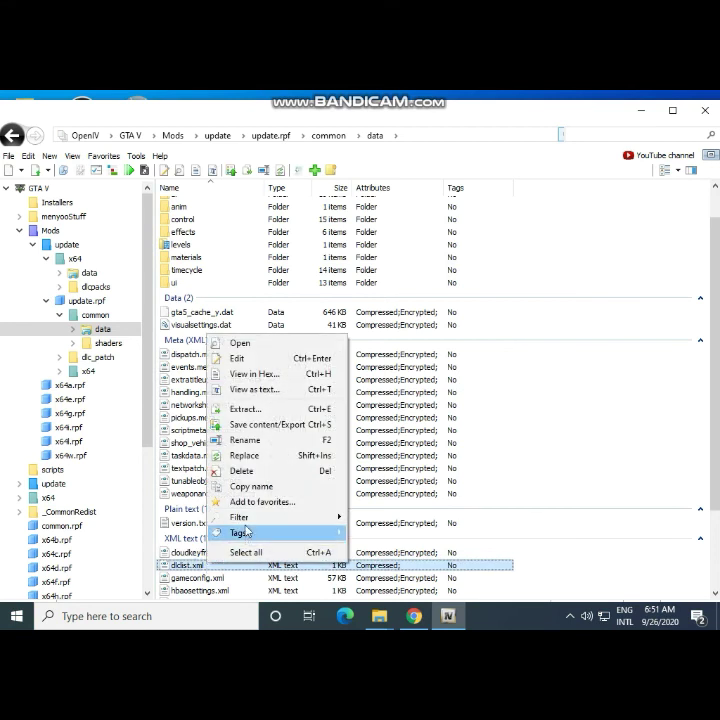
left_click(244, 359)
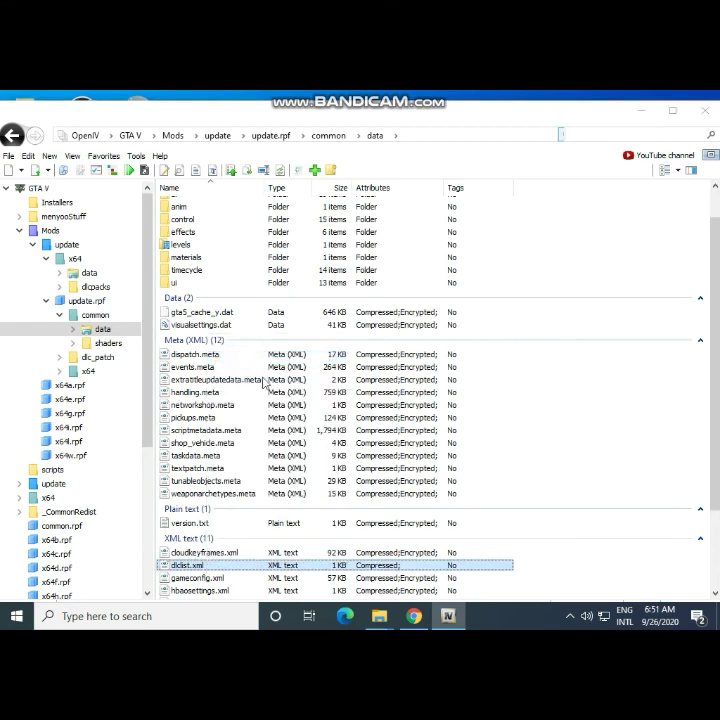
scroll(320, 437, "down", 2)
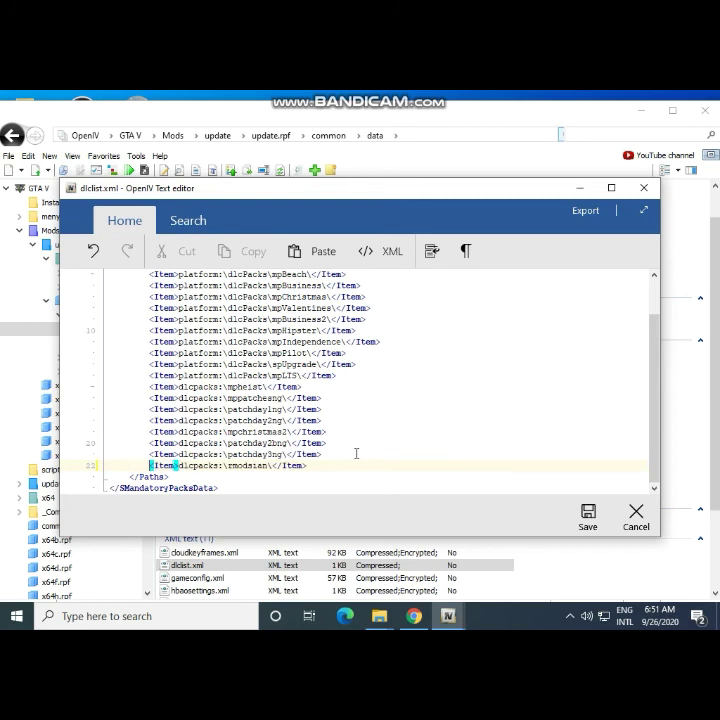
left_click(588, 522)
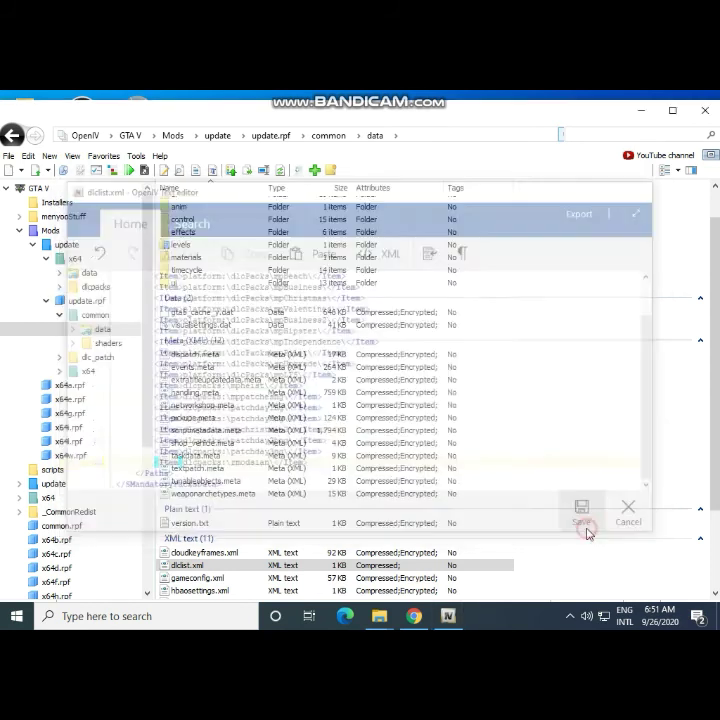
- Close OpenIV
scroll(405, 538, "down", 2)
scroll(370, 480, "up", 3)
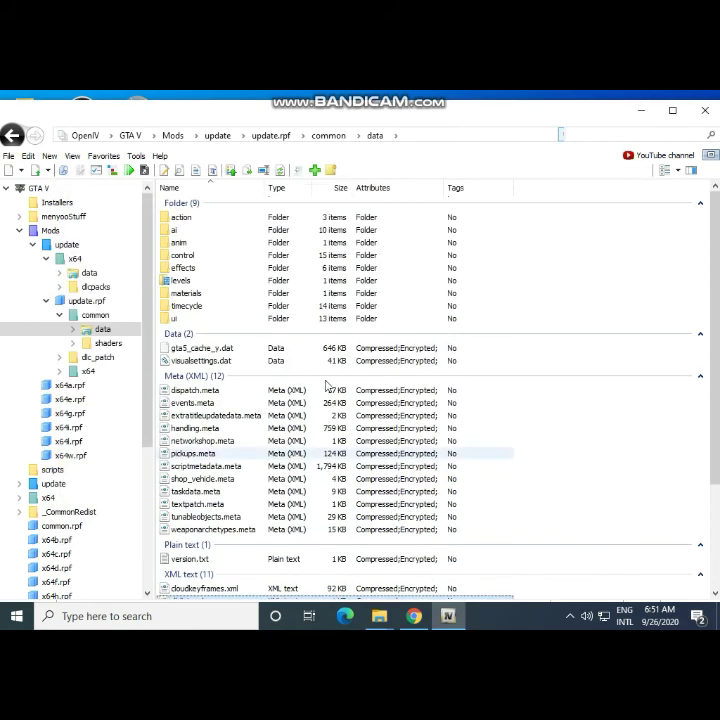
left_click(705, 112)
left_click_drag(611, 152, 450, 183)
left_click(581, 181)
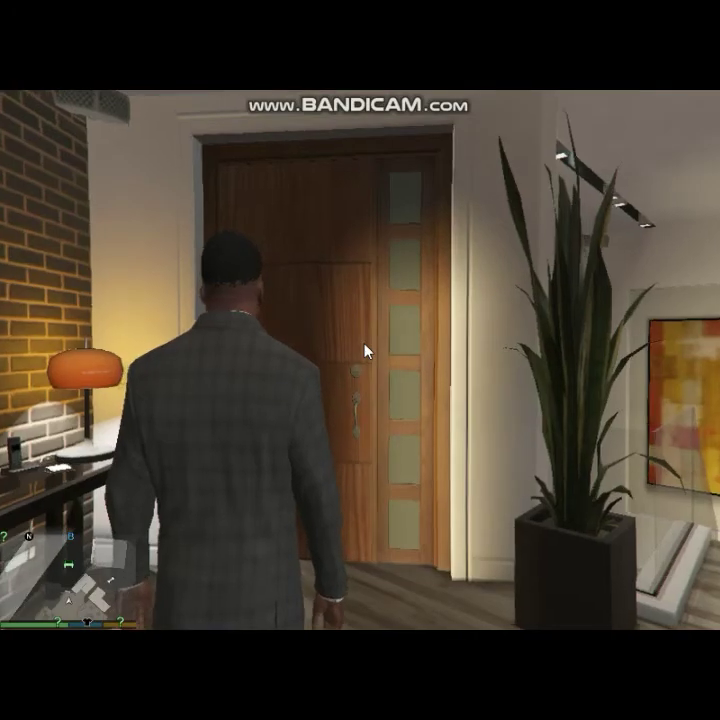
- Walk the character outside in GTA V and open the Vehicle Options of the Menyoo trainer
key("w")
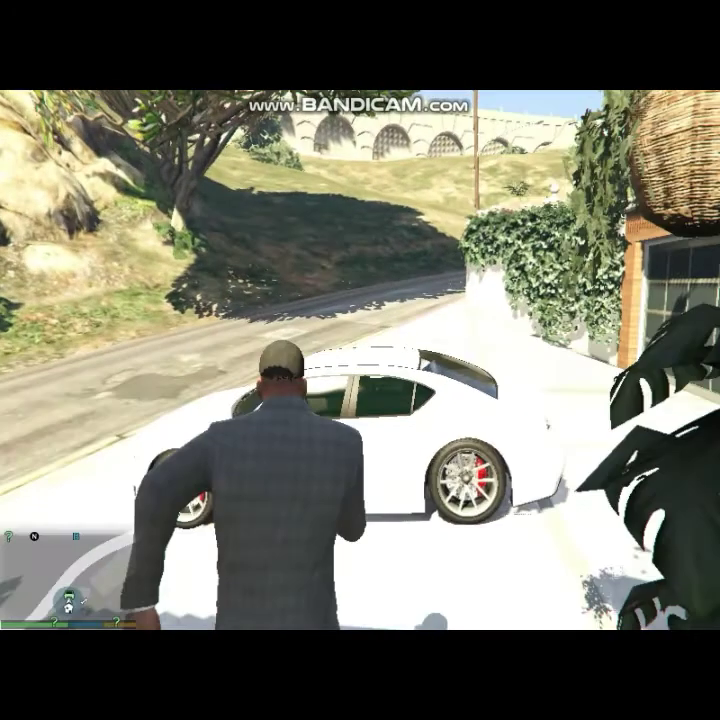
key("w")
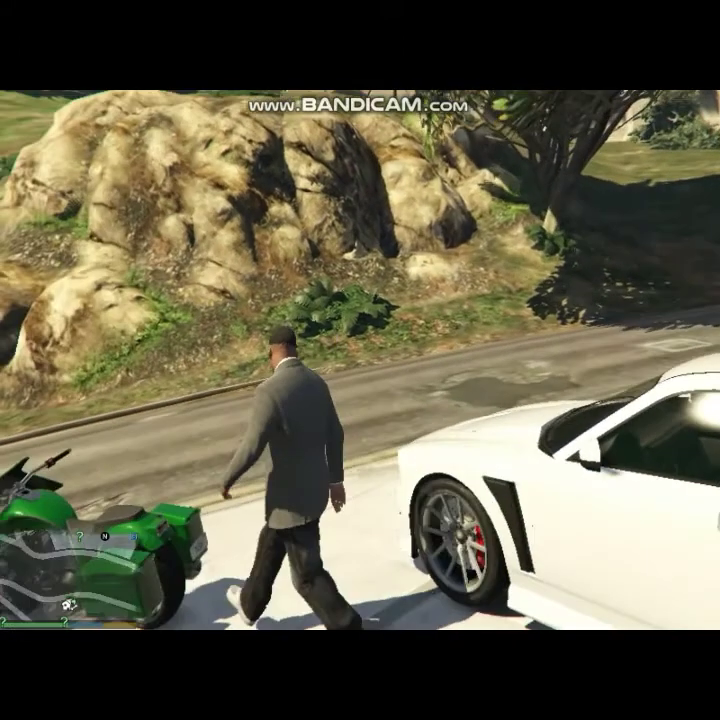
key("F8")
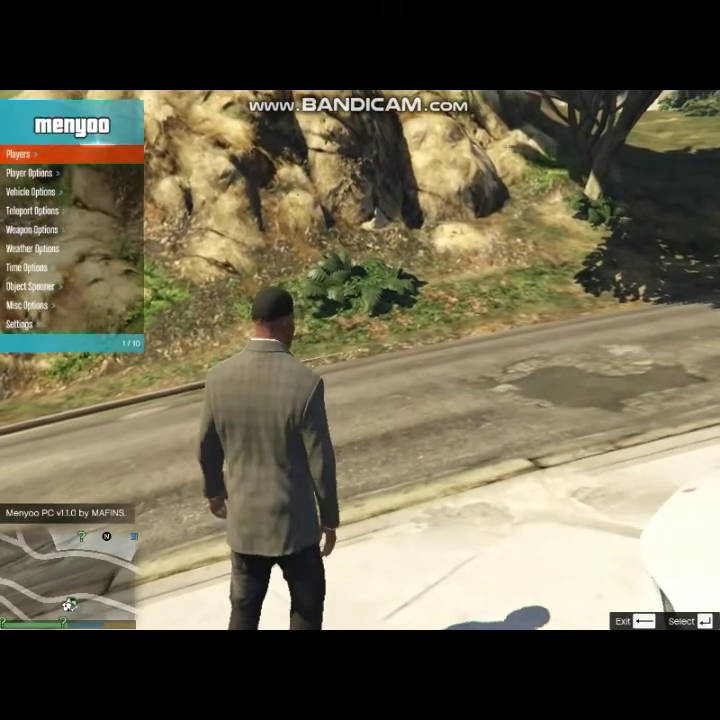
key("Down")
key("Down")
key("Return")
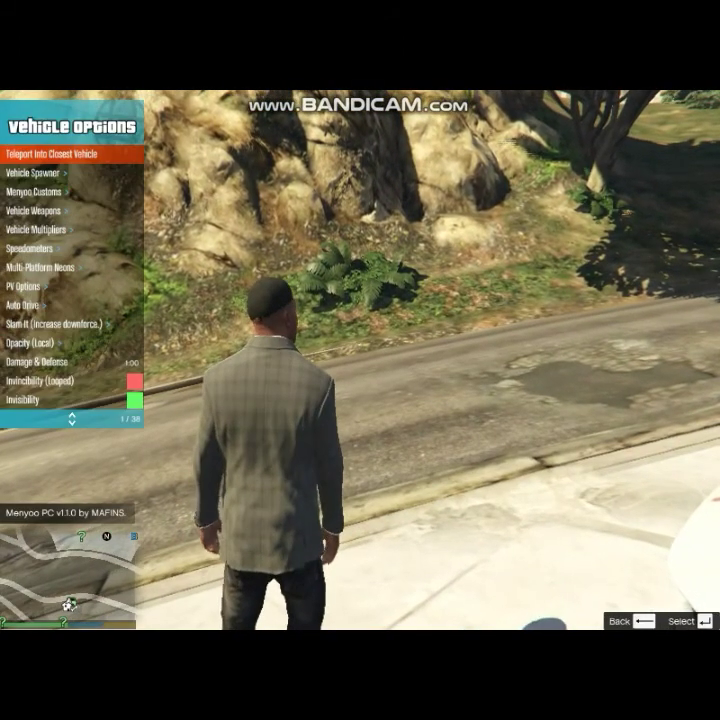
- Open the Vehicle Spawner and look through its list of Super cars
key("Down")
key("Return")
key("Down")
key("Down")
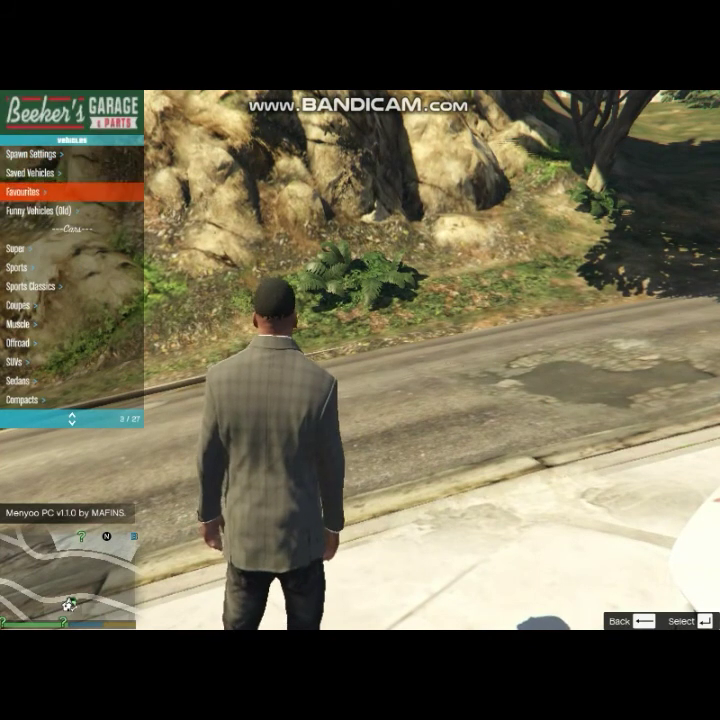
key("Down")
key("Down")
key("Down")
key("Return")
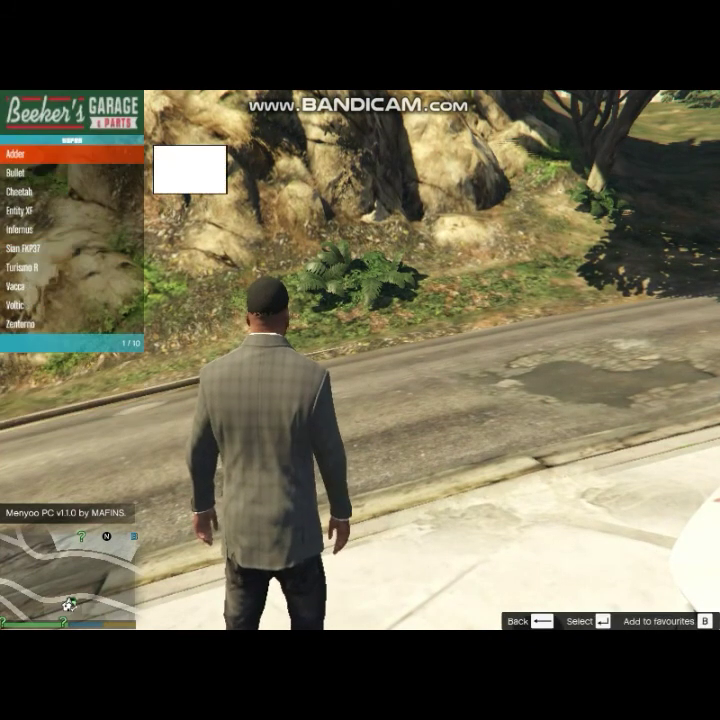
key("BackSpace")
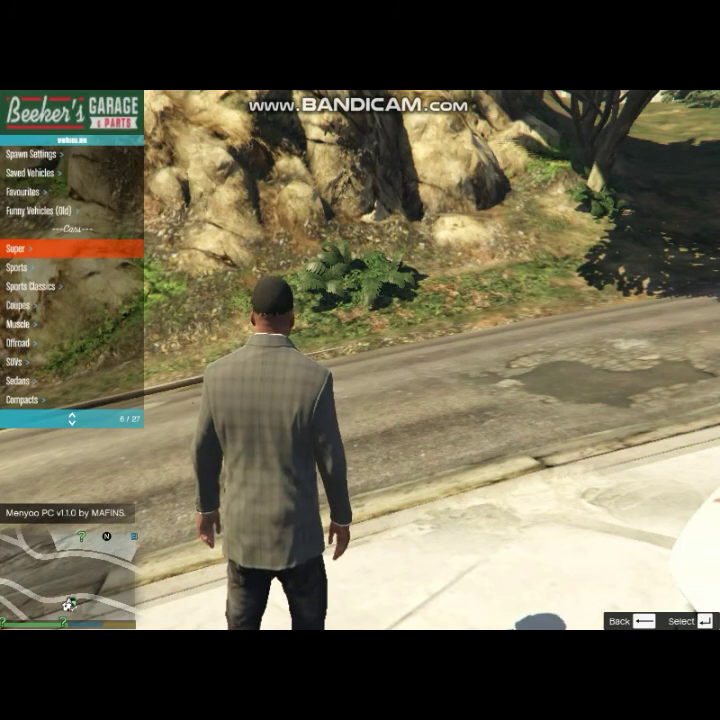
- Spawn the modded Lamborghini by entering the vehicle model name rmodsian
key("Up")
key("Return")
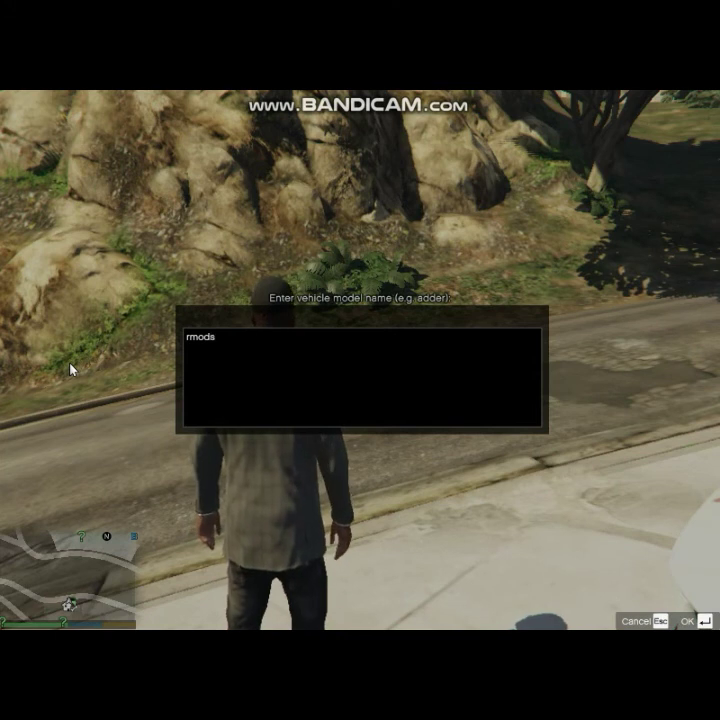
type("rmodsian")
key("Return")
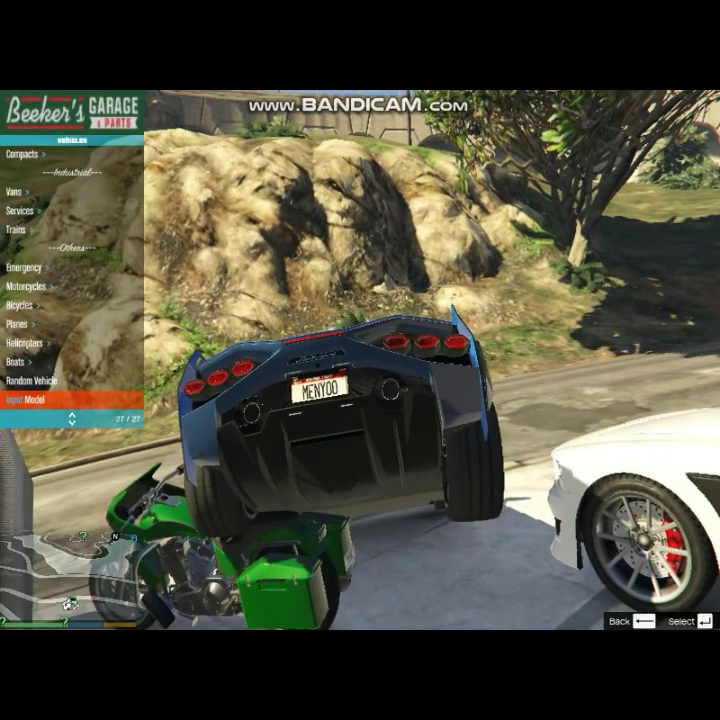
- Drive the spawned car onto the road facing downhill and close the Menyoo trainer
key("BackSpace")
key("BackSpace")
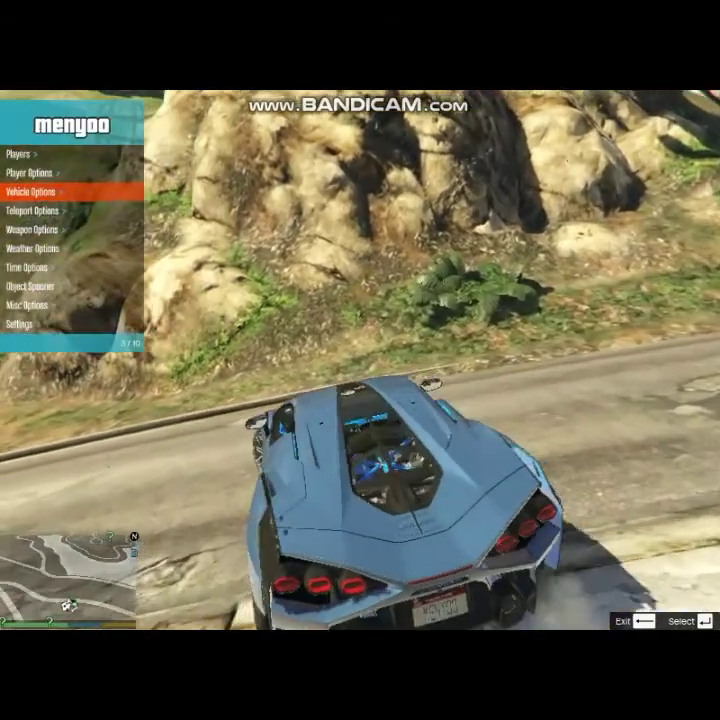
key("w")
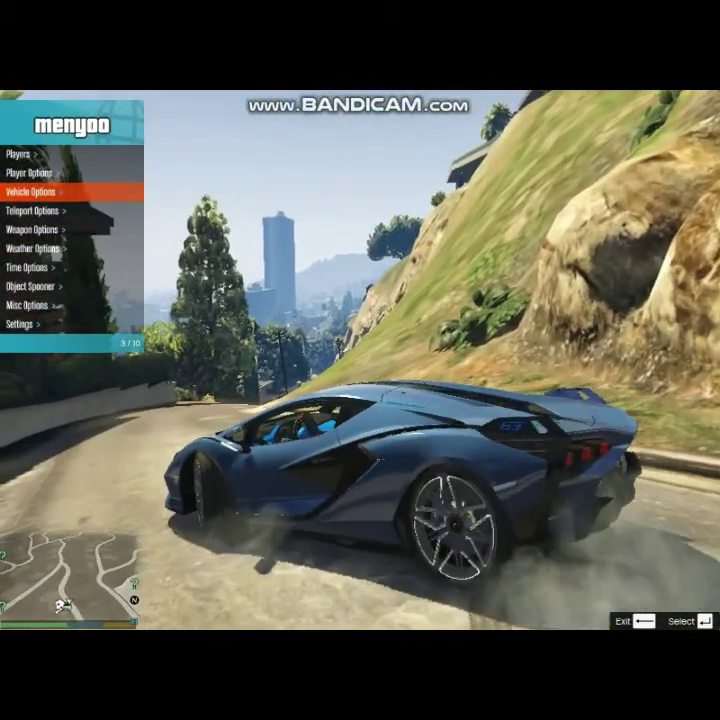
key("w")
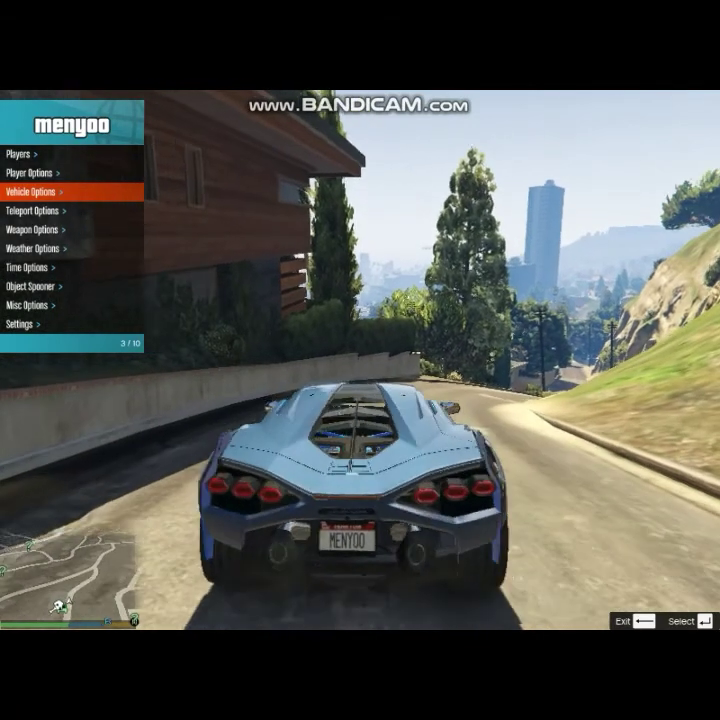
key("w")
key("BackSpace")
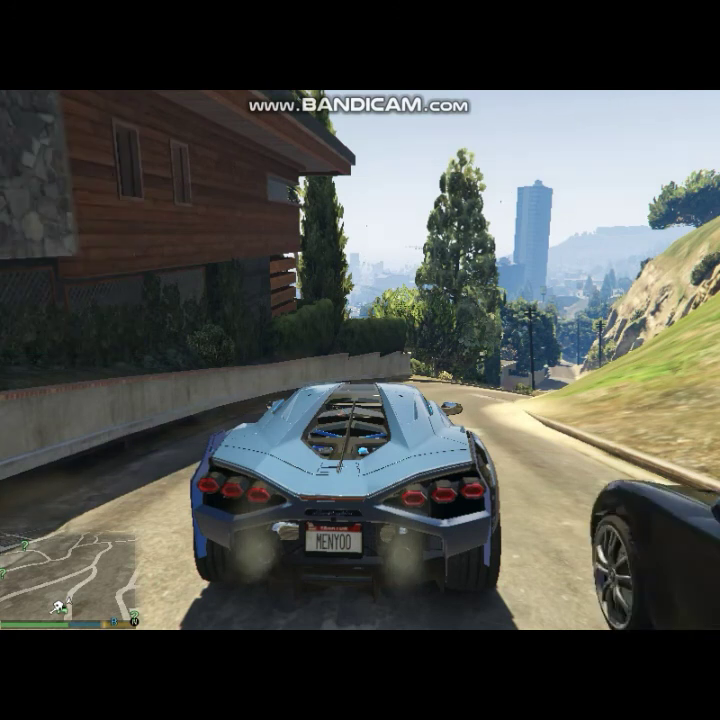
- Reopen the Menyoo trainer and go to Menyoo Customs in the Vehicle Options
key("F8")
key("Down")
key("Down")
key("Down")
key("Down")
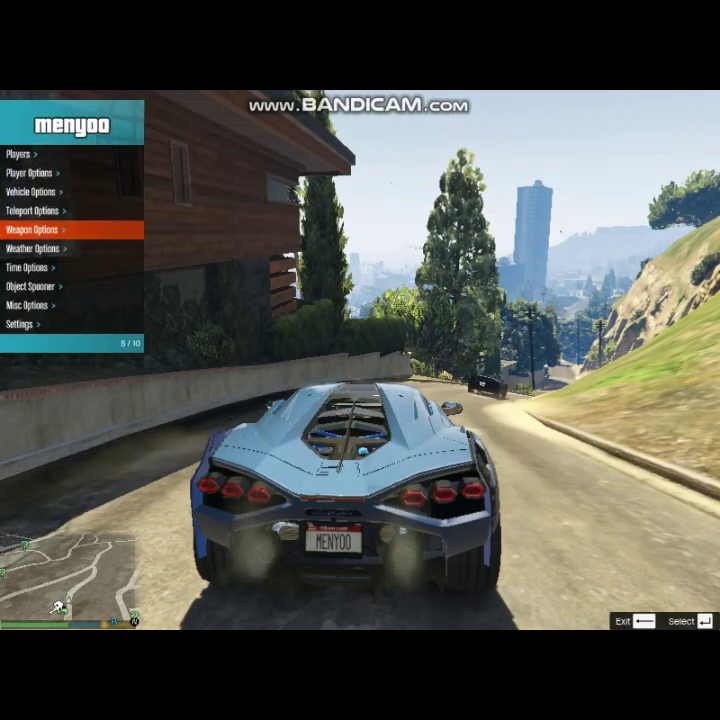
key("Up")
key("Up")
key("Return")
key("Down")
key("Down")
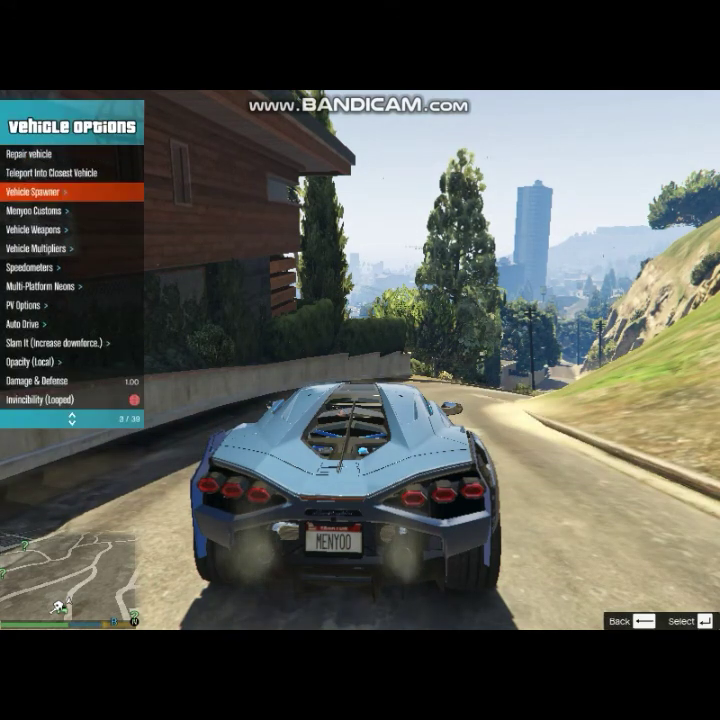
key("Down")
key("Return")
- Set the car's livery to 2 in Menyoo Customs
key("Down")
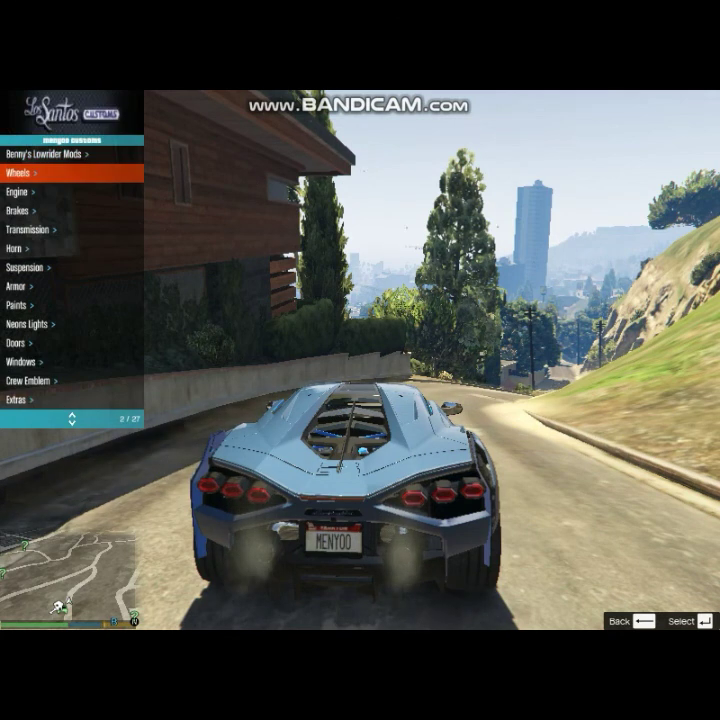
key("Down")
key("Up")
key("Down")
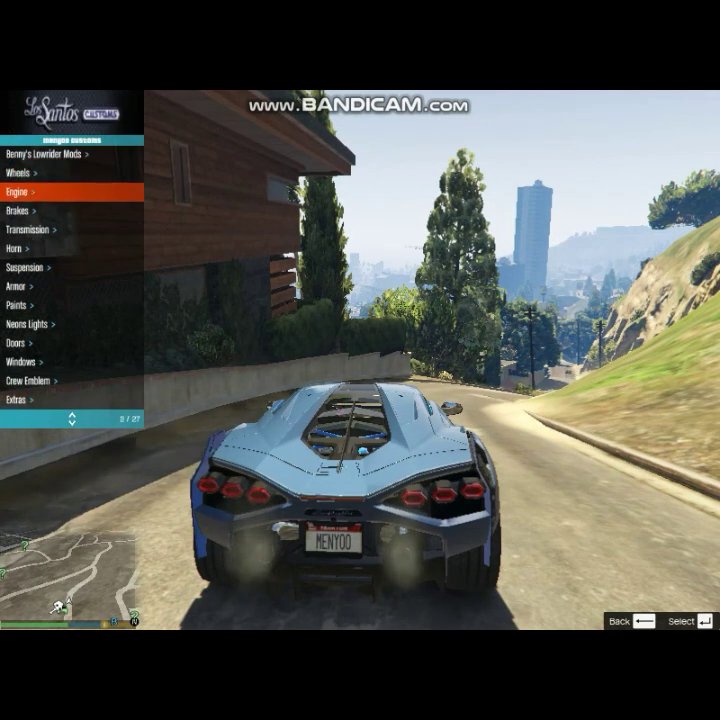
key("Down")
key("Down")
key("Down")
key("Down")
key("Down")
key("Down")
key("Down")
key("Down")
key("Down")
key("Down")
key("Down")
key("Down")
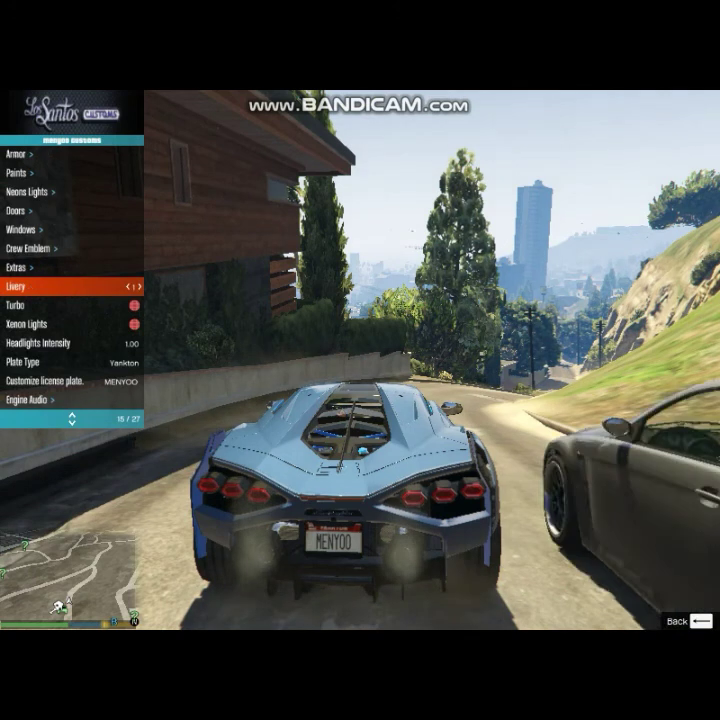
key("Right")
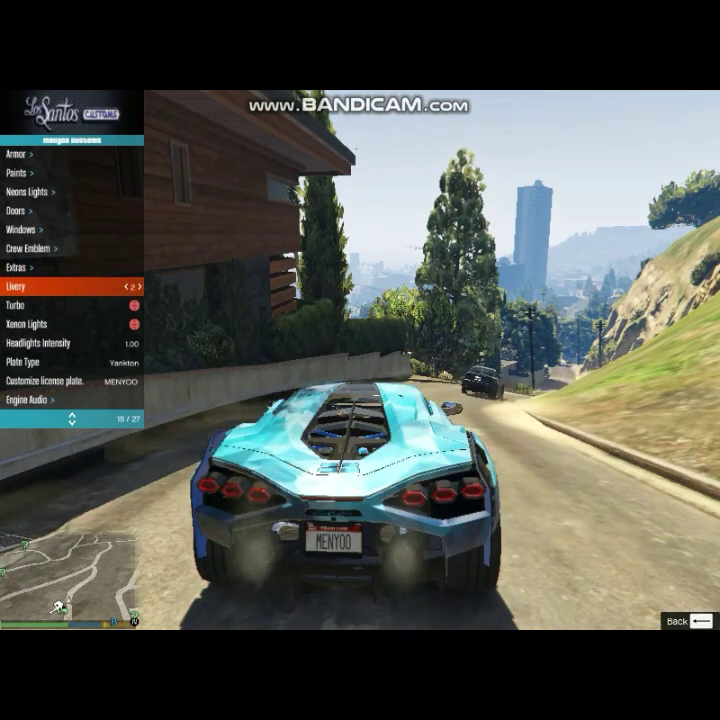
- Set the car's plate type to Blue on White 3
key("Down")
key("Down")
key("Down")
key("Down")
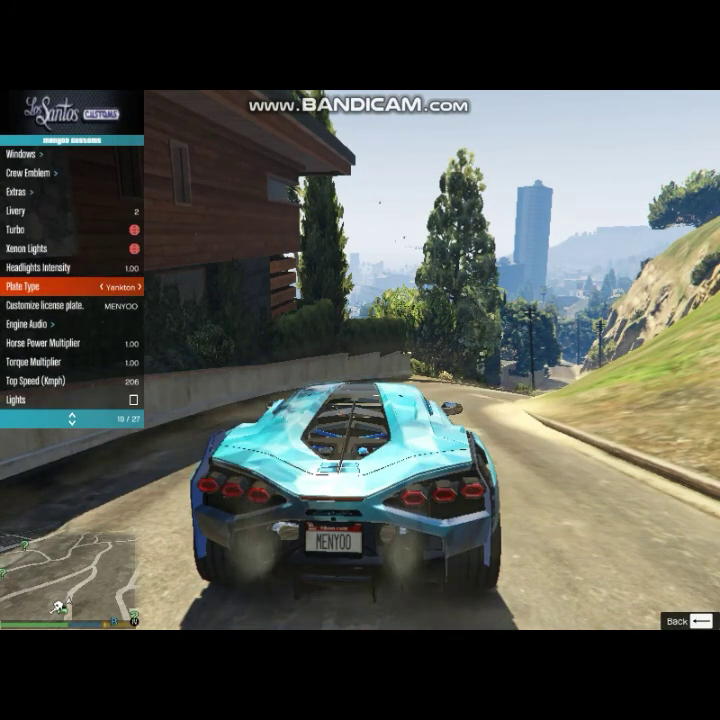
key("Left")
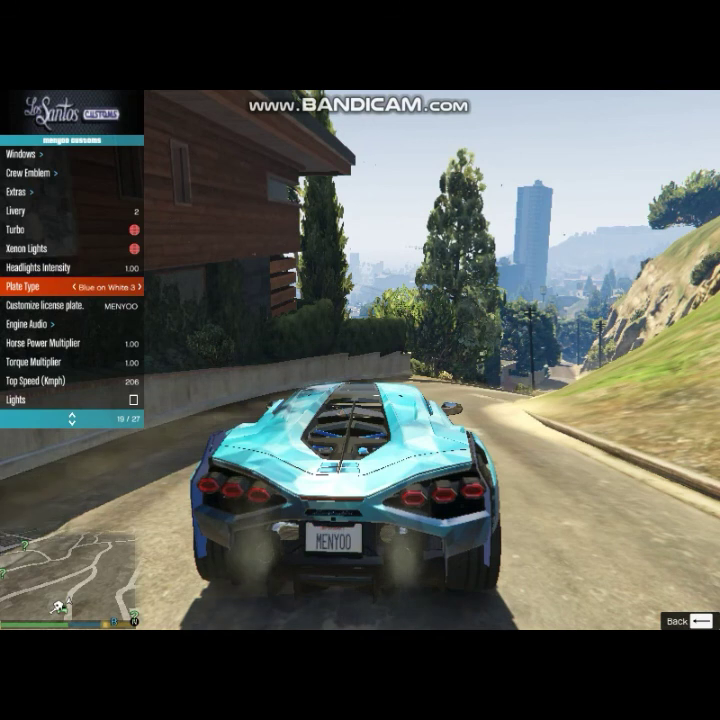
- Replace the car's license plate text with a custom first name
key("Down")
key("Return")
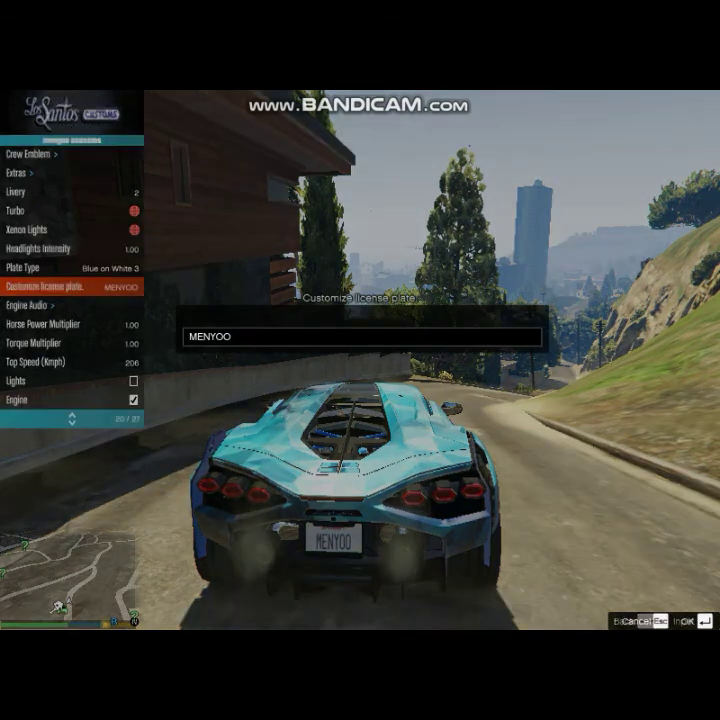
key("BackSpace")
key("BackSpace")
key("BackSpace")
key("BackSpace")
key("BackSpace")
key("BackSpace")
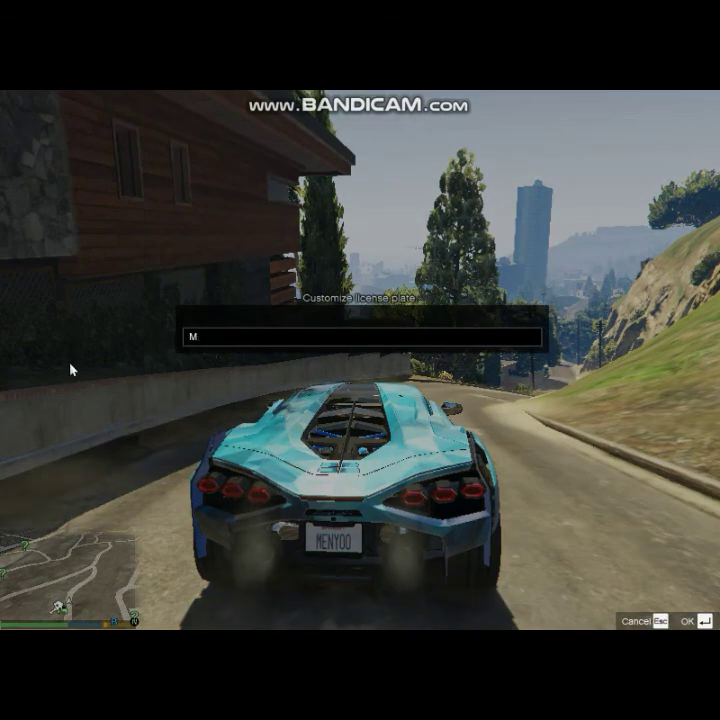
type("haris")
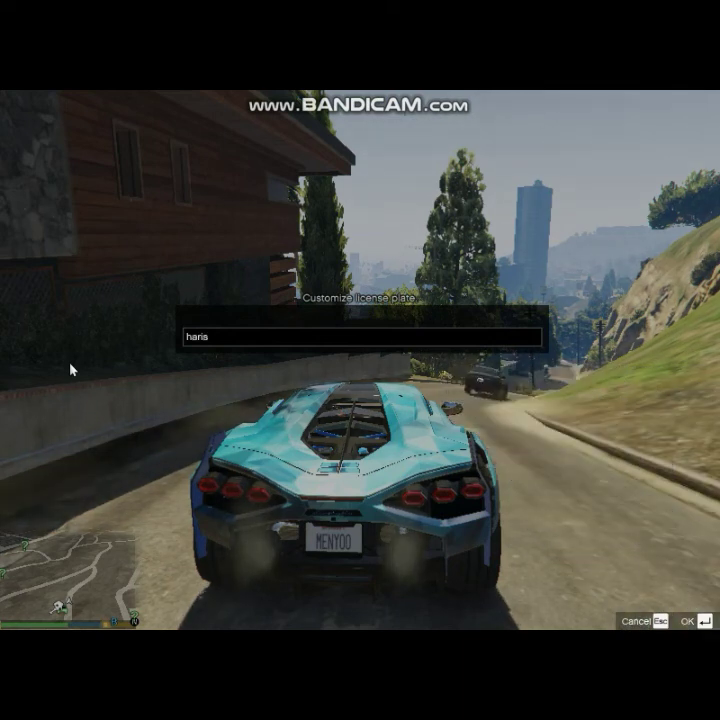
key("Return")
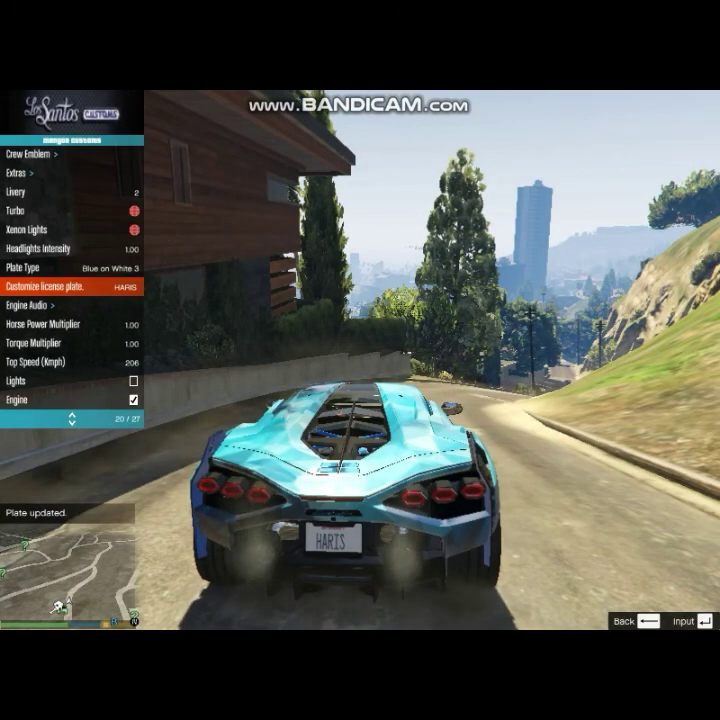
- Open the vehicle selection for the car's engine audio and go to the Sports category
key("BackSpace")
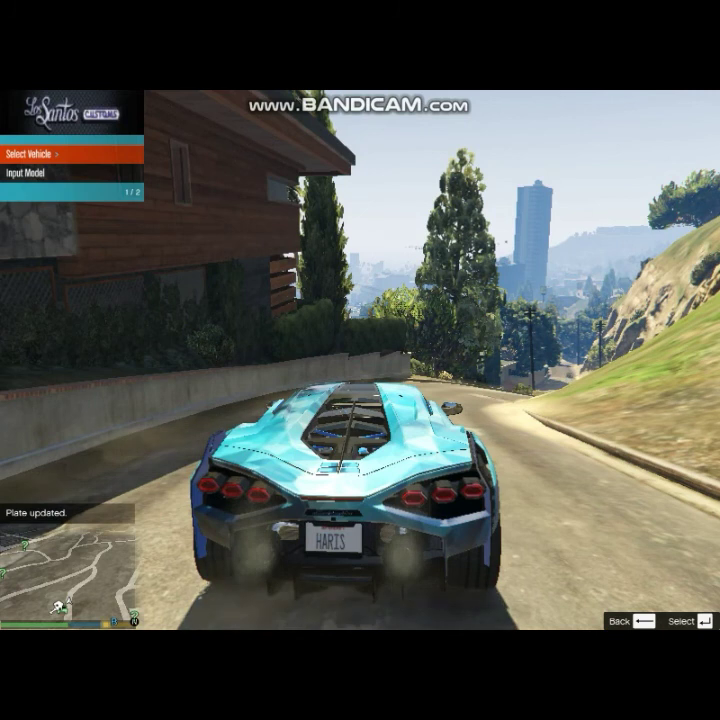
key("Return")
key("Down")
key("Down")
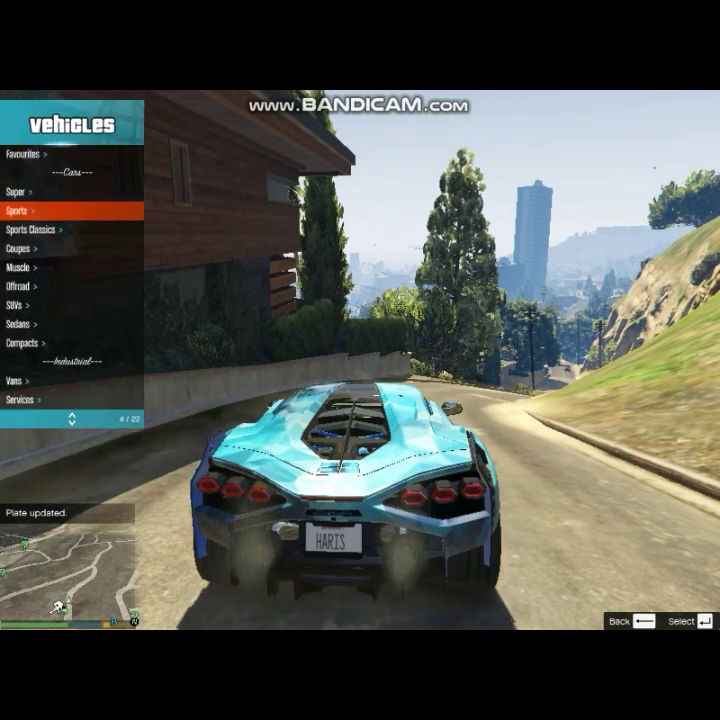